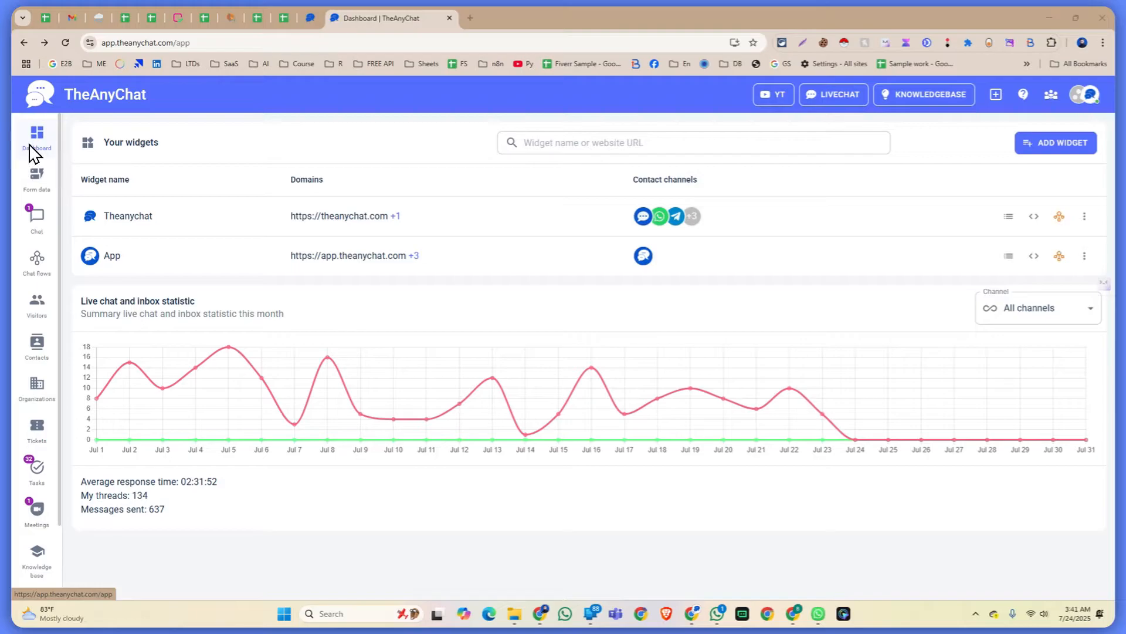
Open the workspace's live chat integrations settings and start adding a new Messenger channel
{"action": "scroll", "coordinate": [17, 563], "scroll_direction": "down", "scroll_amount": 2}
{"action": "left_click", "coordinate": [37, 520]}
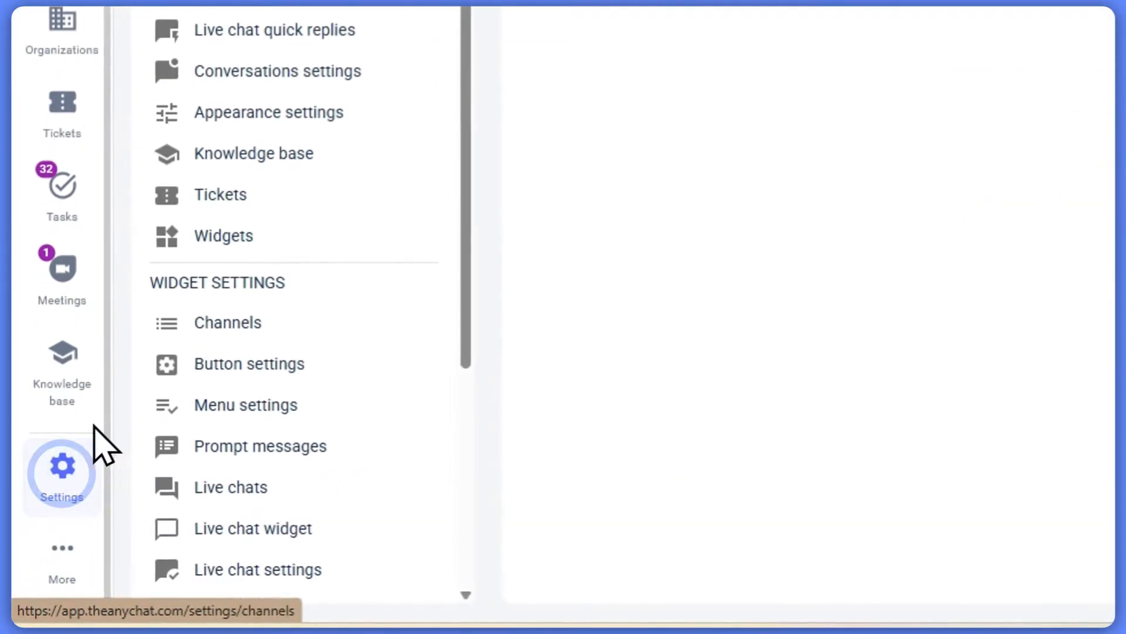
{"action": "left_click", "coordinate": [265, 246]}
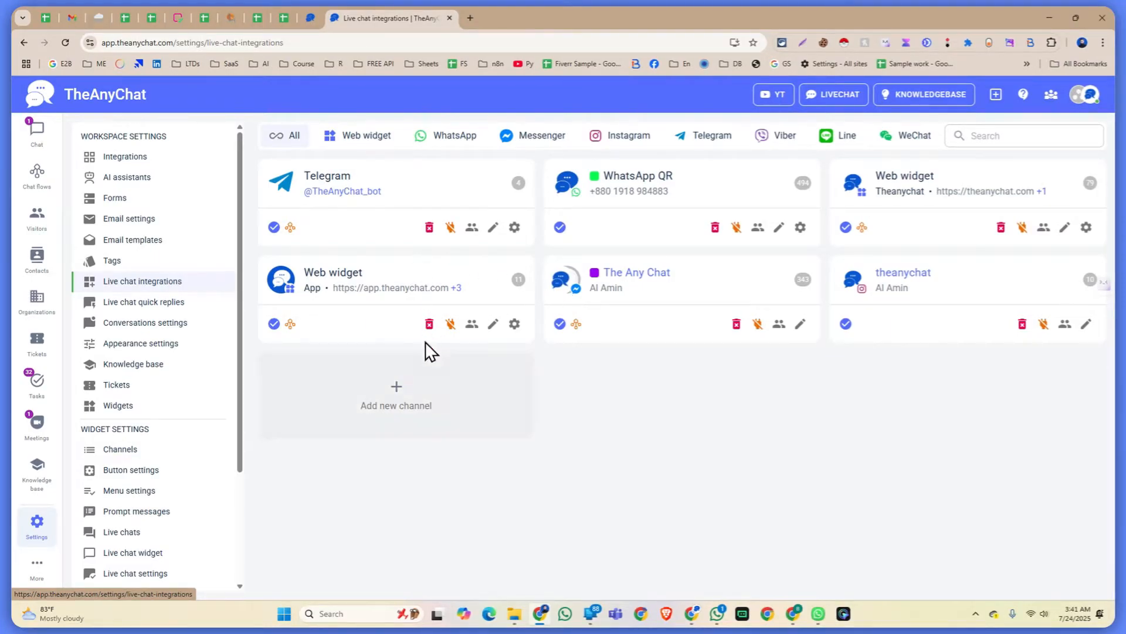
{"action": "left_click", "coordinate": [402, 417]}
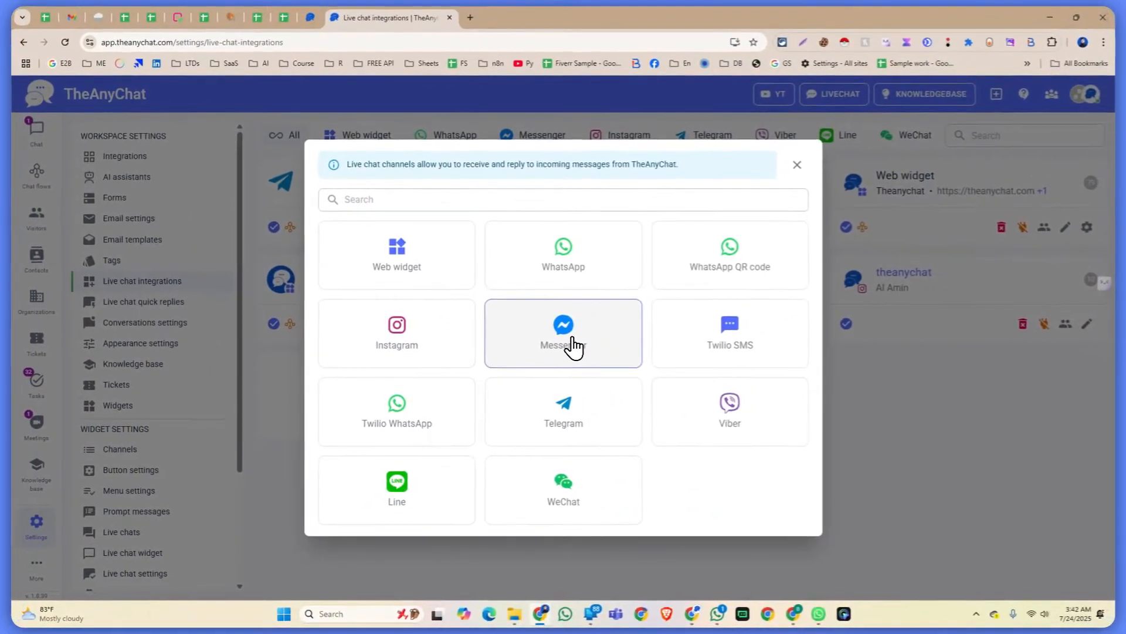
{"action": "left_click", "coordinate": [567, 340]}
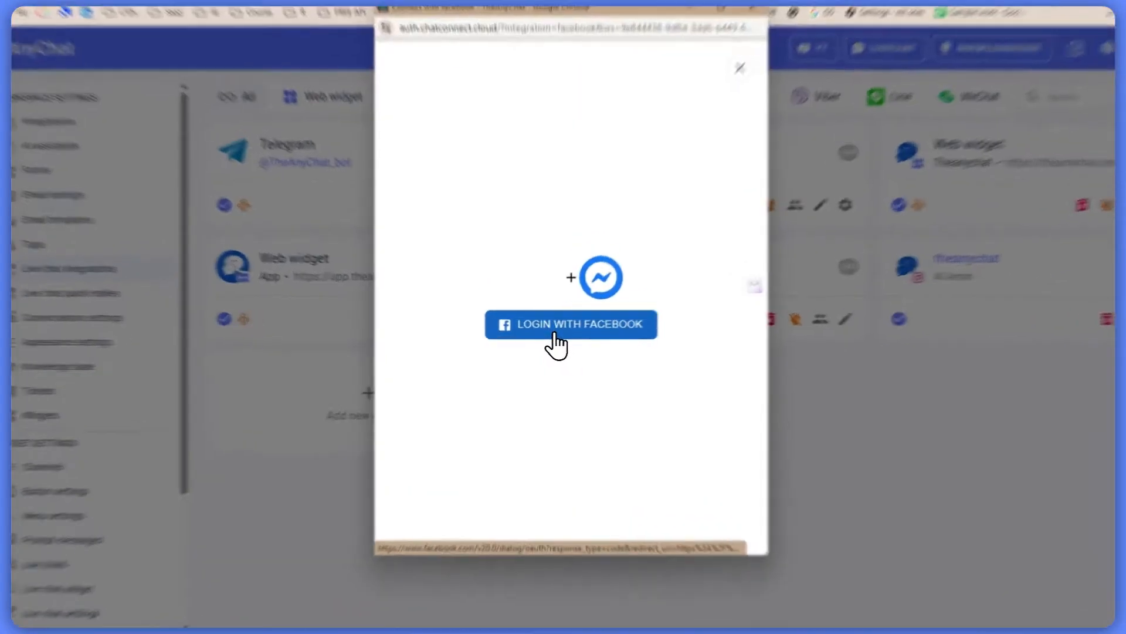
Log in with Facebook and opt in to all current and future Pages for Anychat's access
{"action": "left_click", "coordinate": [553, 337]}
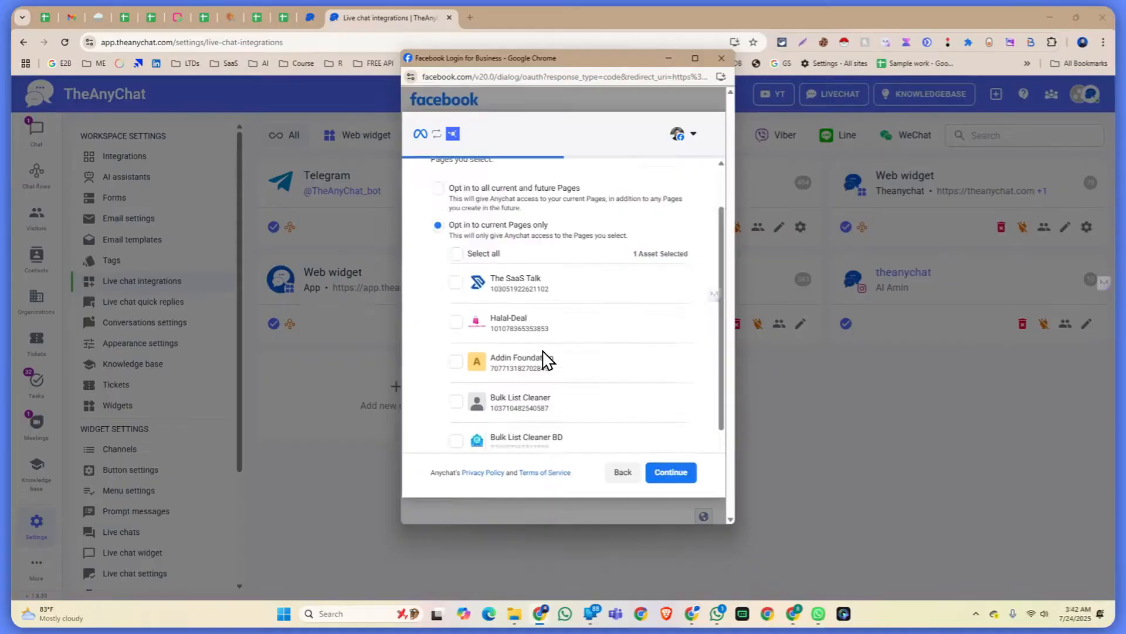
{"action": "scroll", "coordinate": [542, 350], "scroll_direction": "down", "scroll_amount": 2}
{"action": "scroll", "coordinate": [540, 344], "scroll_direction": "up", "scroll_amount": 3}
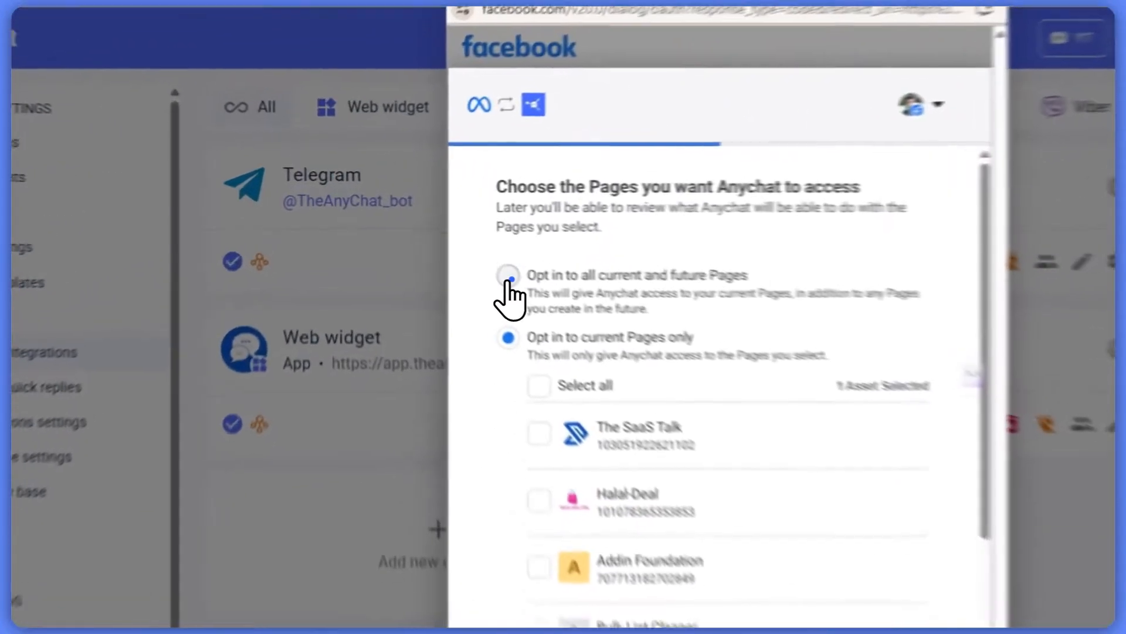
{"action": "left_click", "coordinate": [438, 236]}
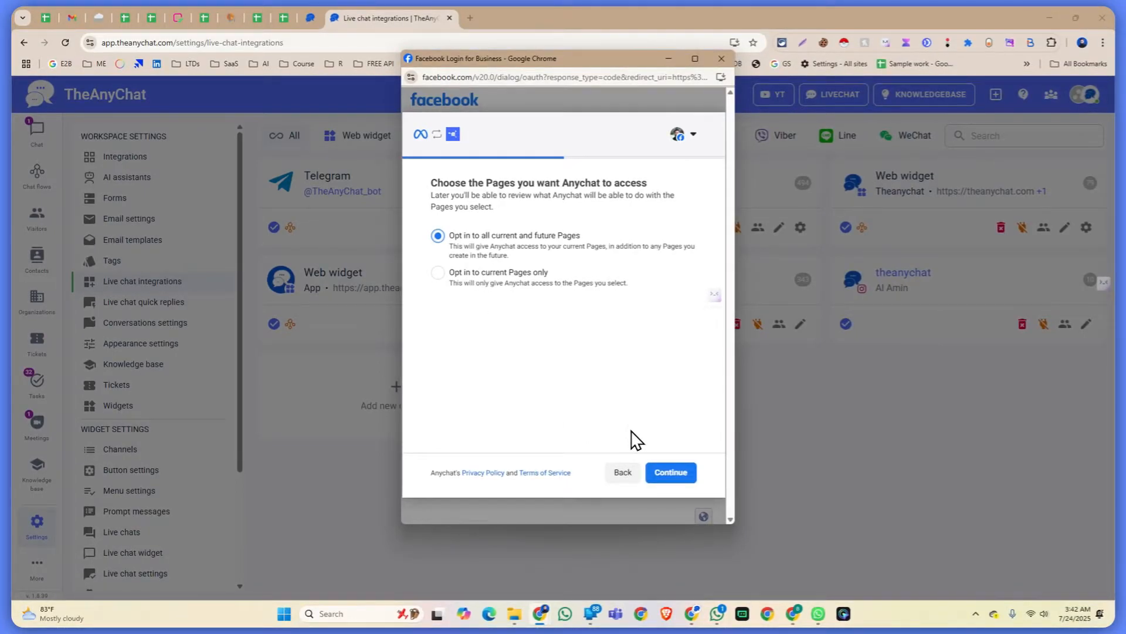
{"action": "left_click", "coordinate": [671, 475]}
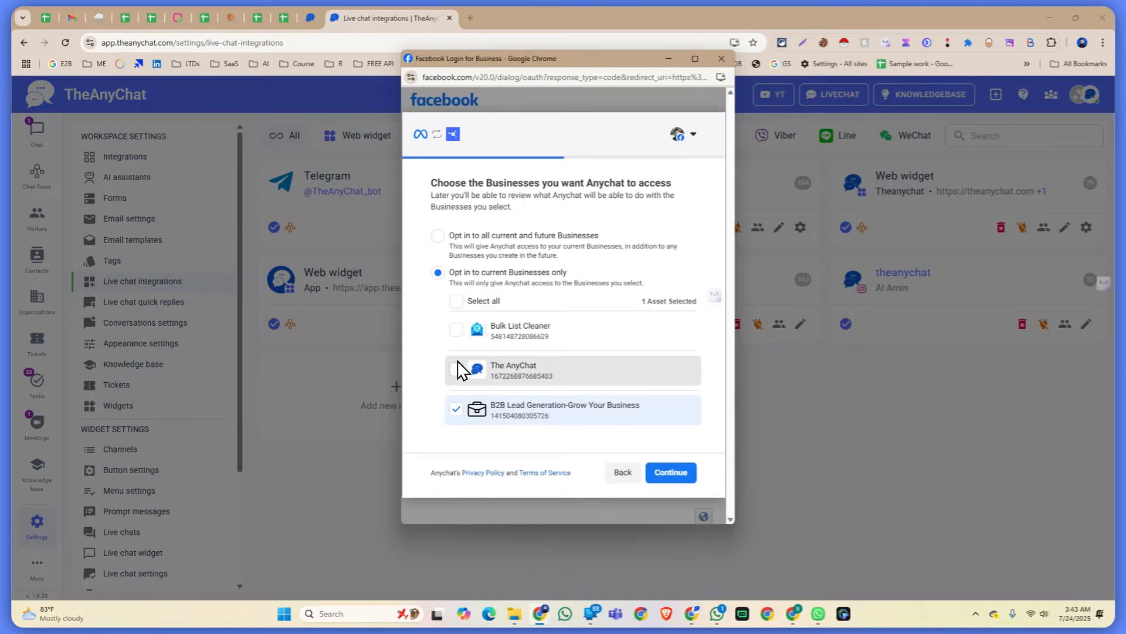
Opt in to all current and future Businesses, then save Anychat's access request and finish the Facebook authorization
{"action": "left_click", "coordinate": [438, 236]}
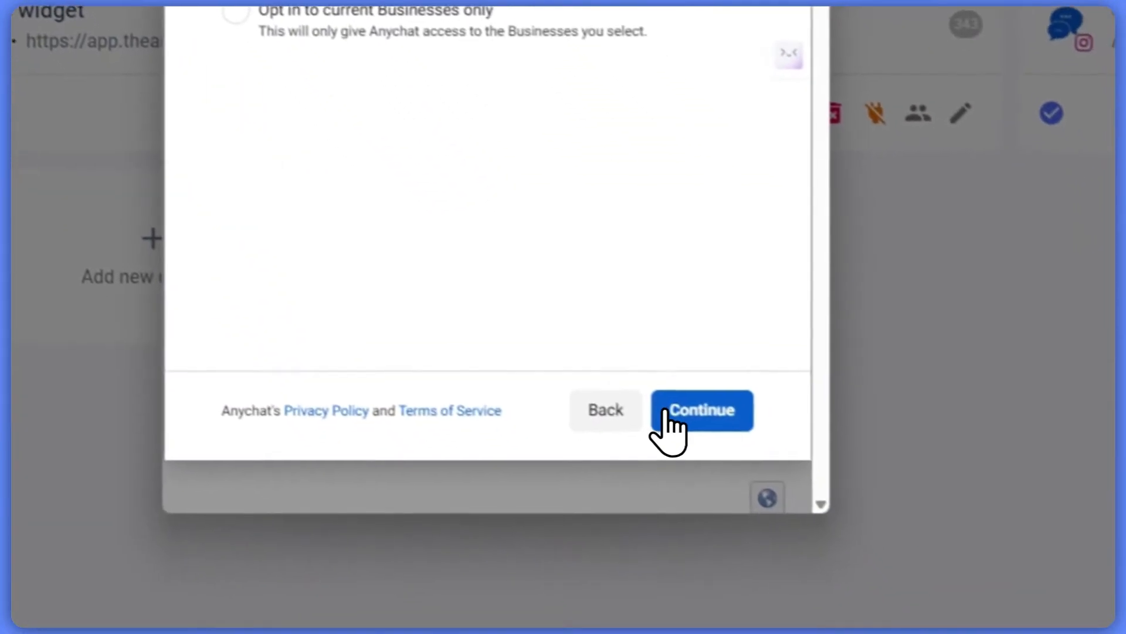
{"action": "left_click", "coordinate": [880, 623]}
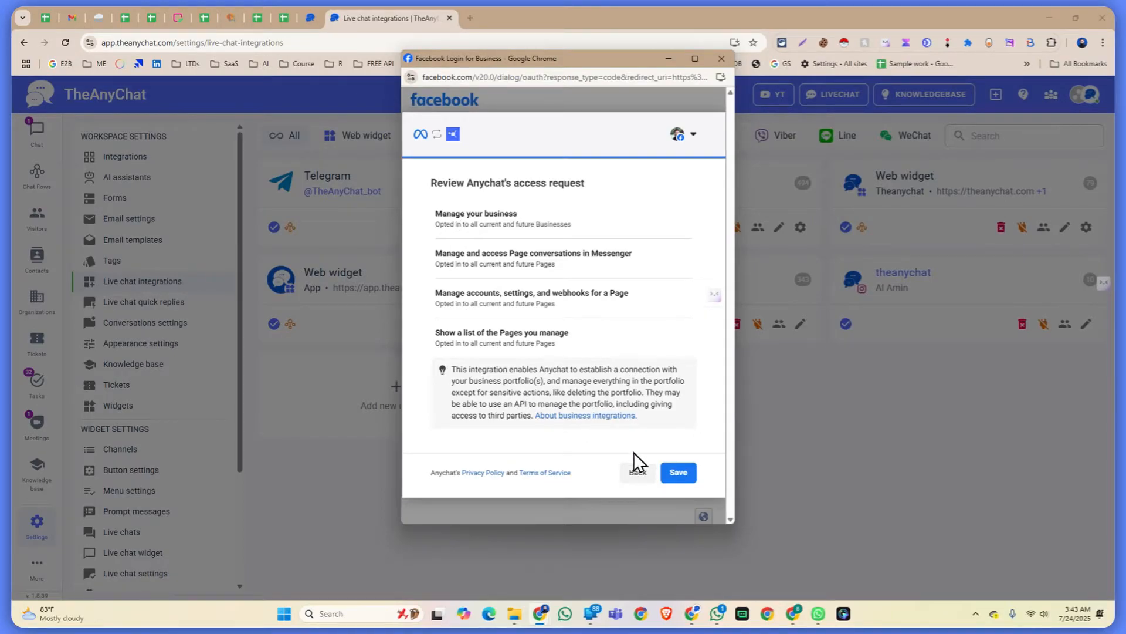
{"action": "left_click", "coordinate": [672, 472]}
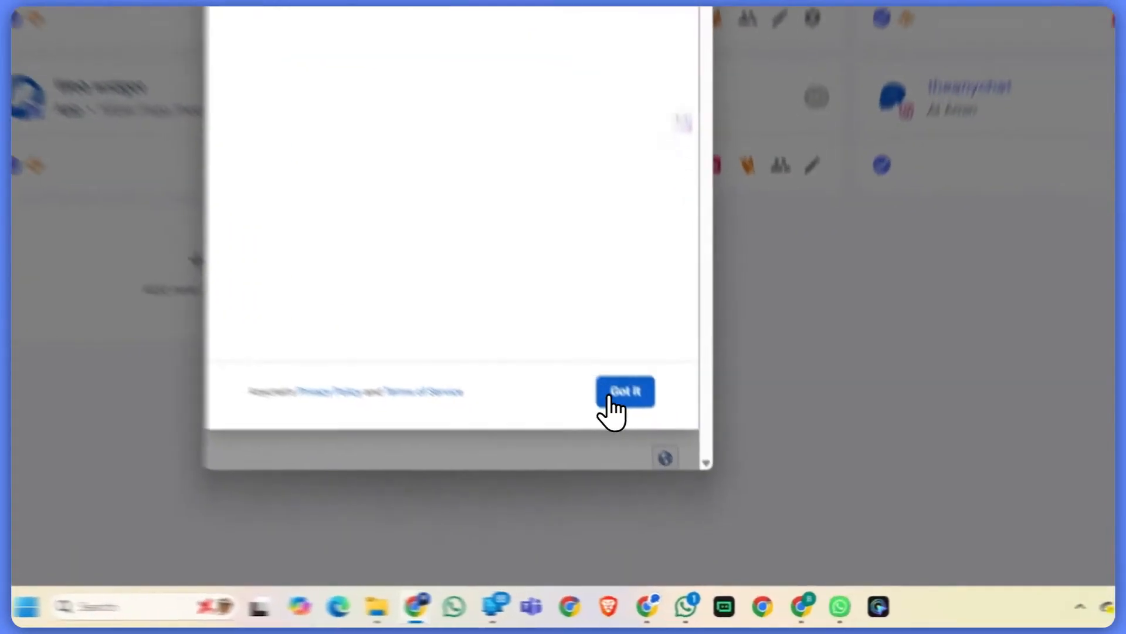
{"action": "left_click", "coordinate": [674, 473]}
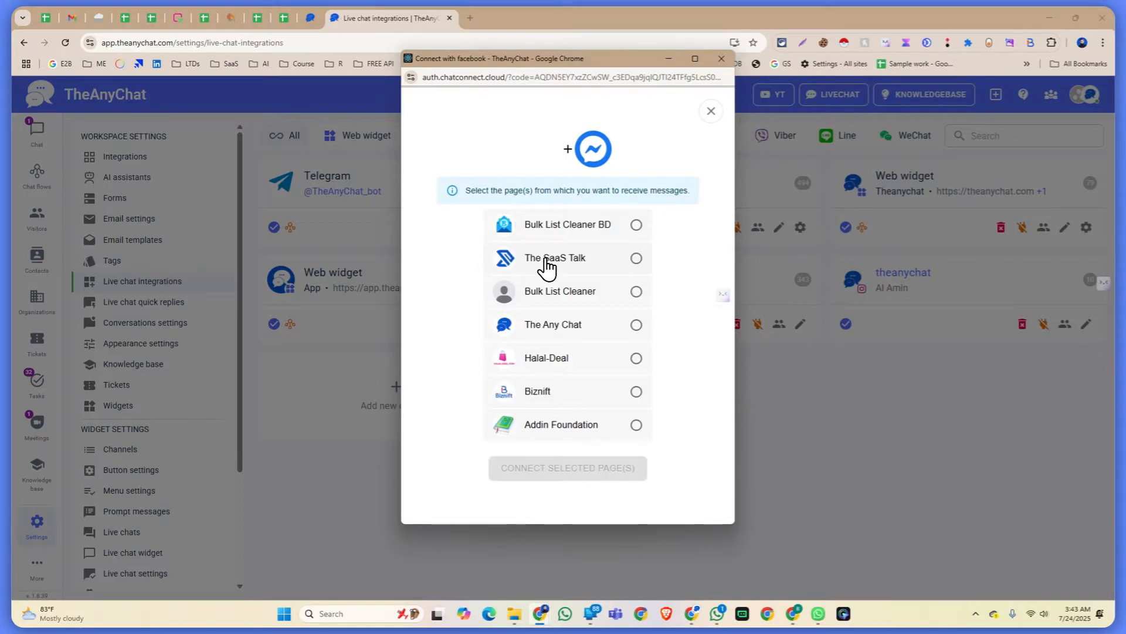
Connect the Facebook pages Bulk List Cleaner BD, The SaaS Talk and Biznift as Messenger channels
{"action": "left_click", "coordinate": [614, 224]}
{"action": "left_click", "coordinate": [611, 256]}
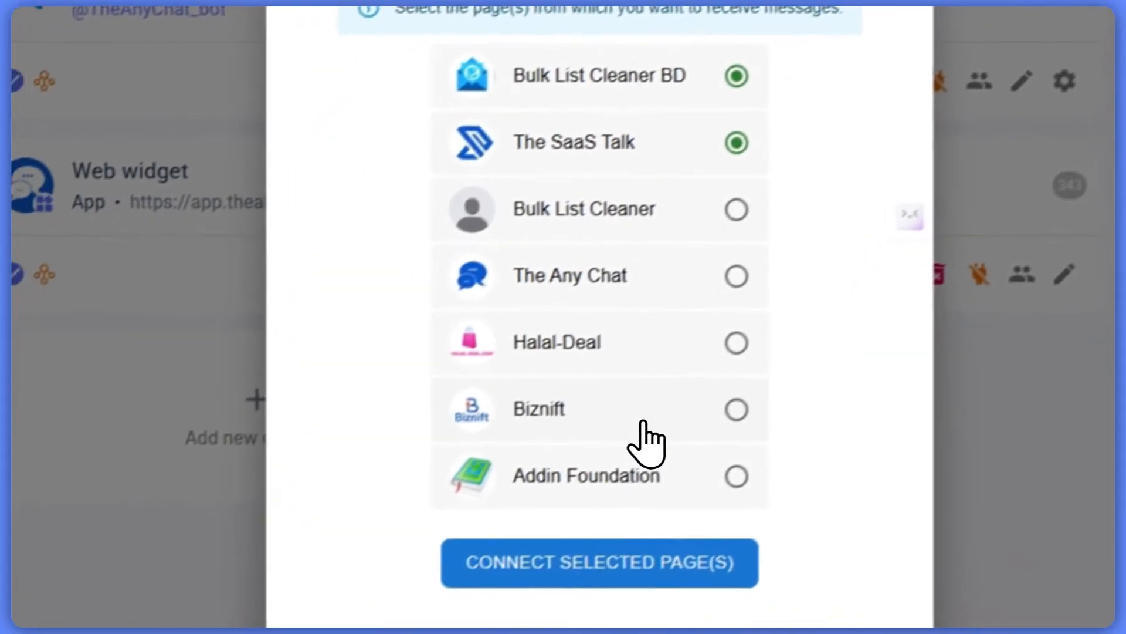
{"action": "left_click", "coordinate": [531, 499]}
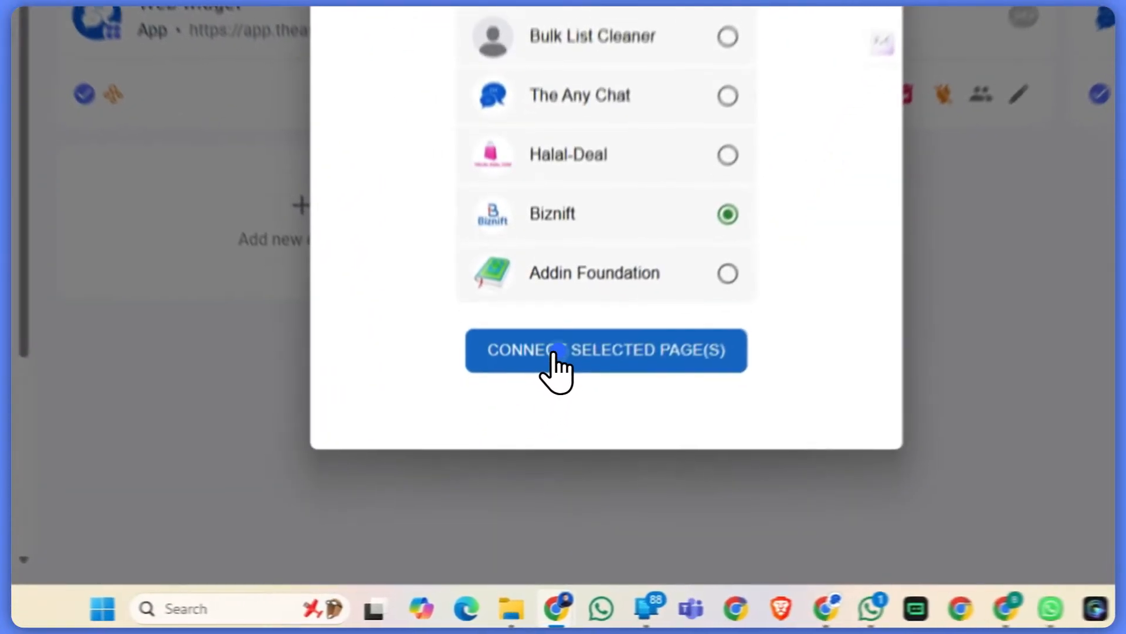
{"action": "left_click", "coordinate": [538, 471]}
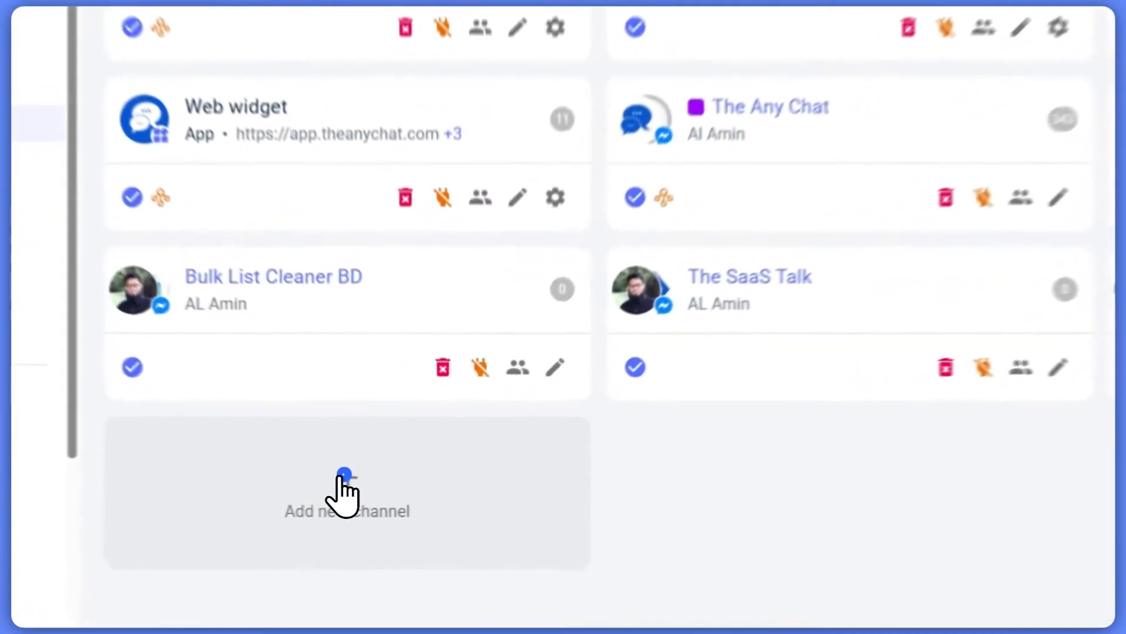
Add an Instagram channel by logging in with Instagram and allowing Anychat-IG to access the biznift account
{"action": "left_click", "coordinate": [395, 491]}
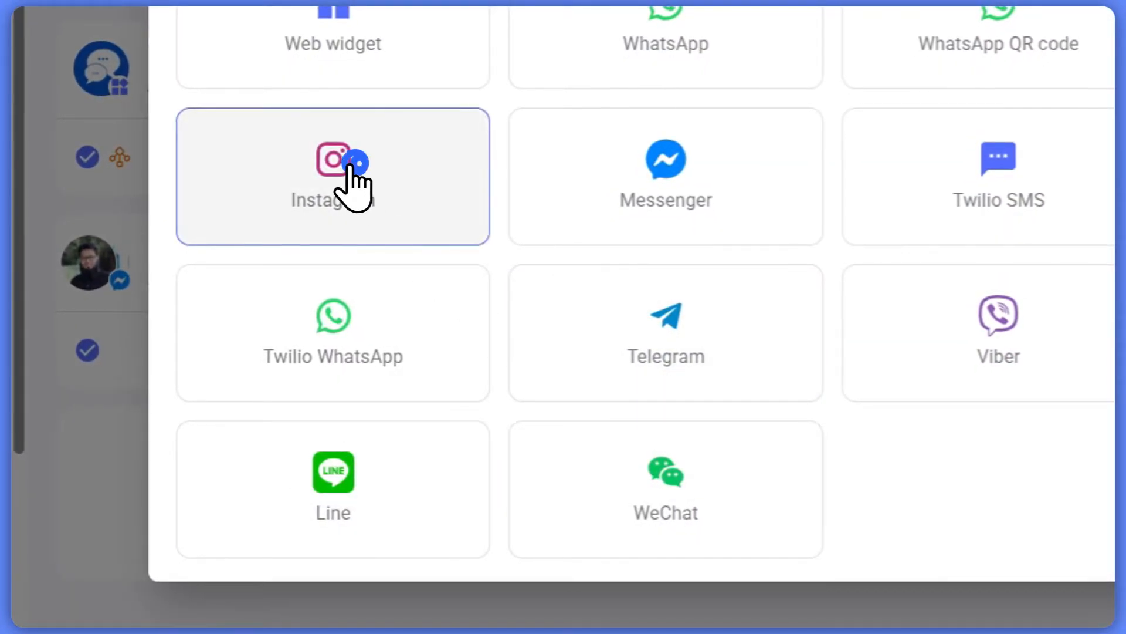
{"action": "left_click", "coordinate": [351, 167]}
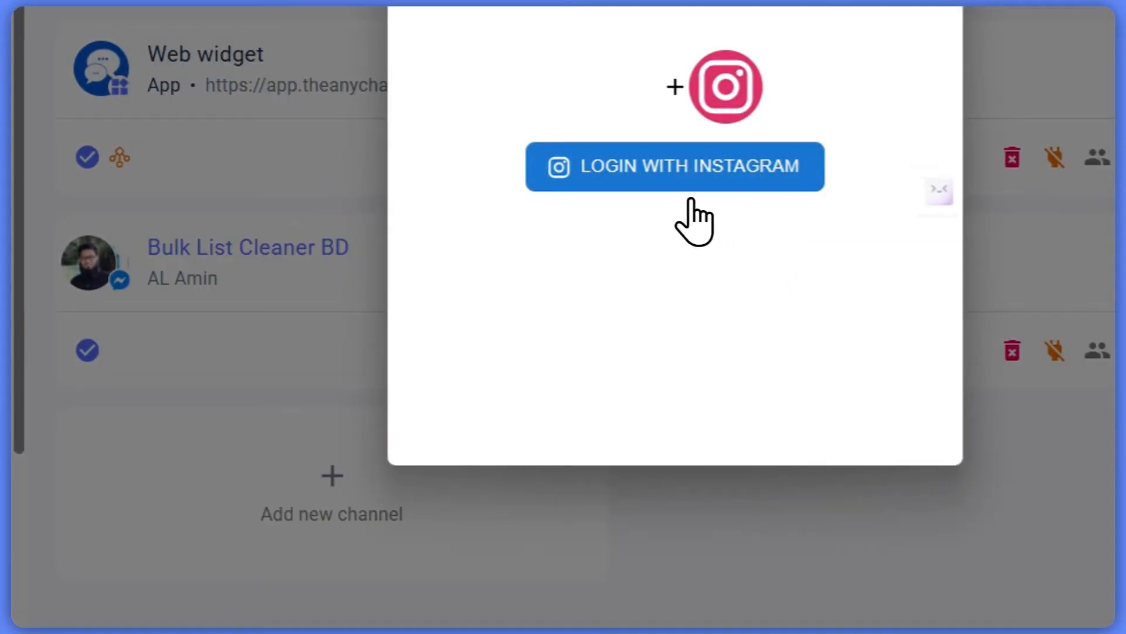
{"action": "left_click", "coordinate": [698, 176]}
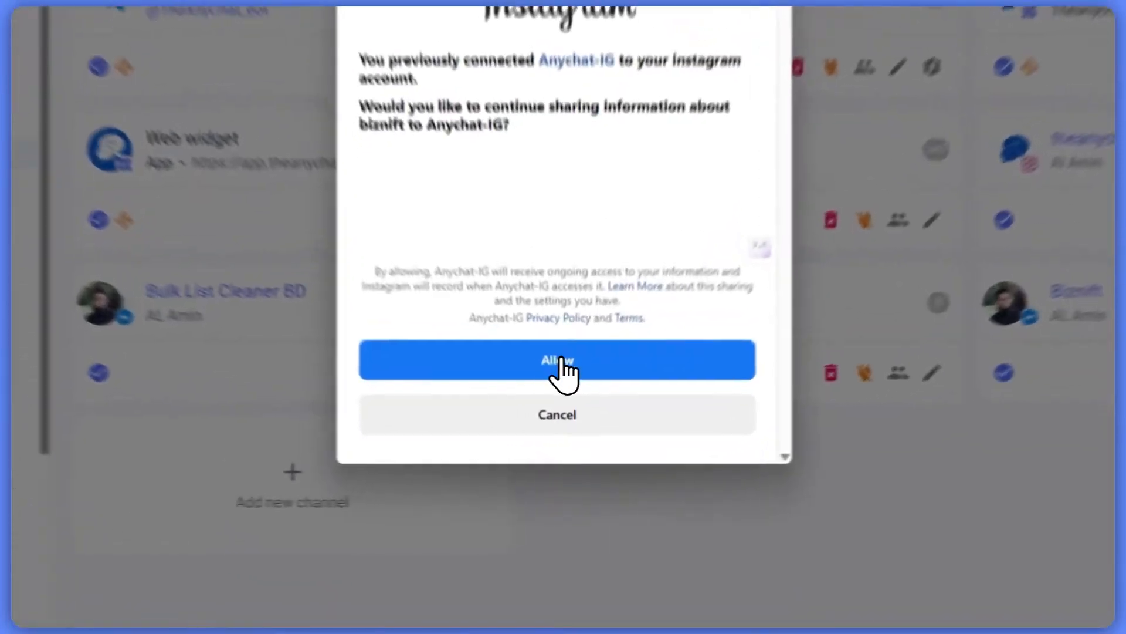
{"action": "left_click", "coordinate": [565, 412]}
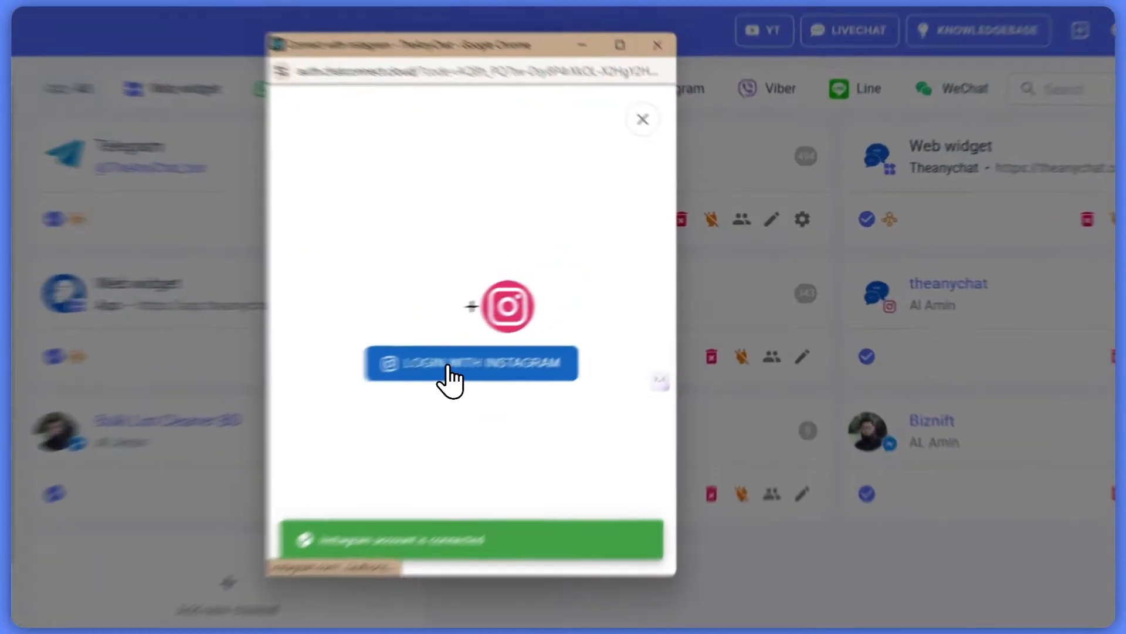
{"action": "left_click", "coordinate": [555, 330]}
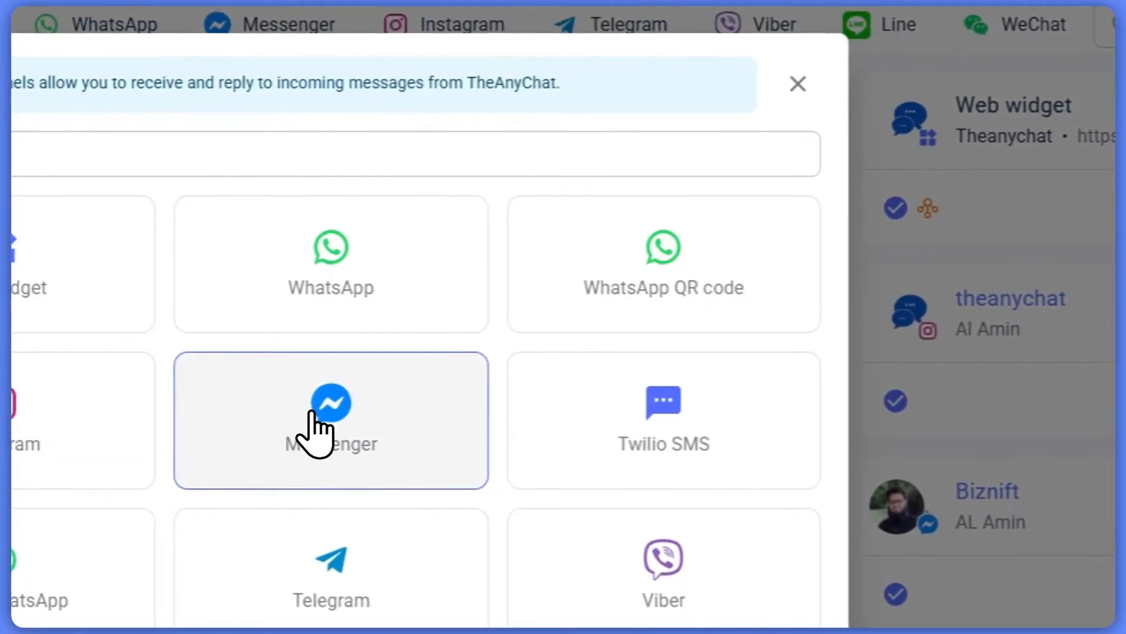
{"action": "left_click", "coordinate": [798, 83]}
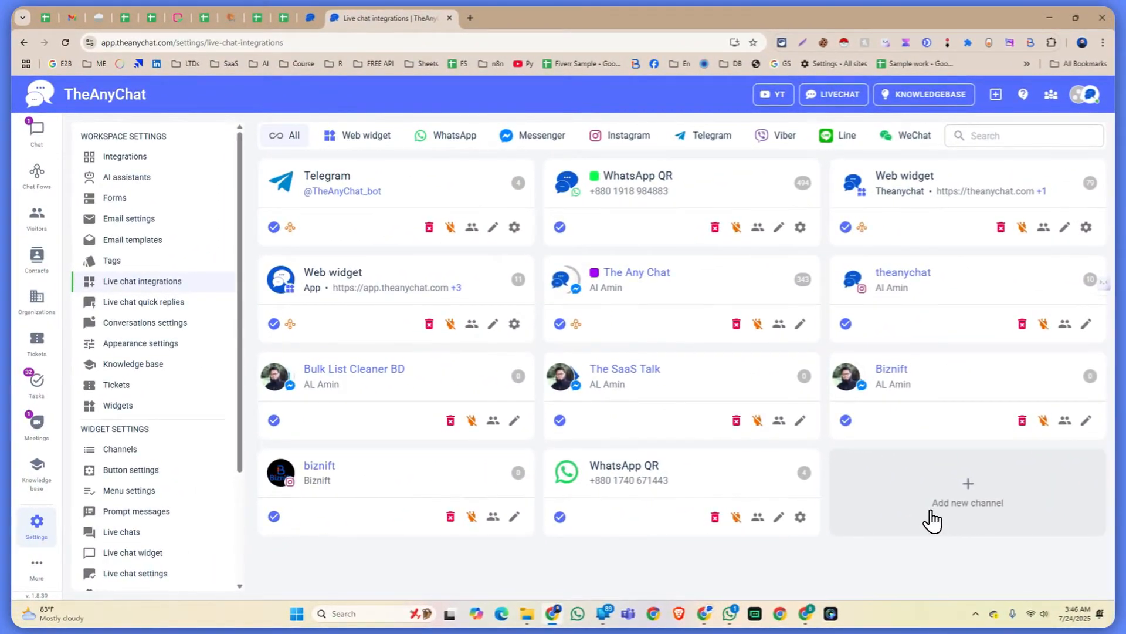
Start adding a new Telegram channel and go to the access token entry of its account credentials
{"action": "left_click", "coordinate": [962, 492]}
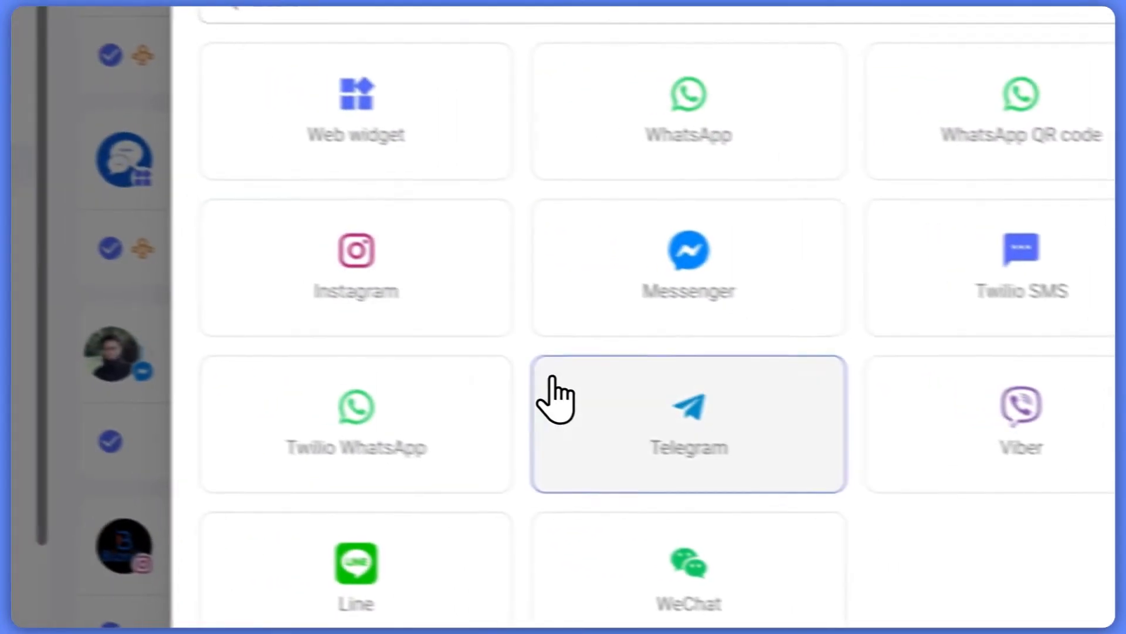
{"action": "left_click", "coordinate": [639, 396]}
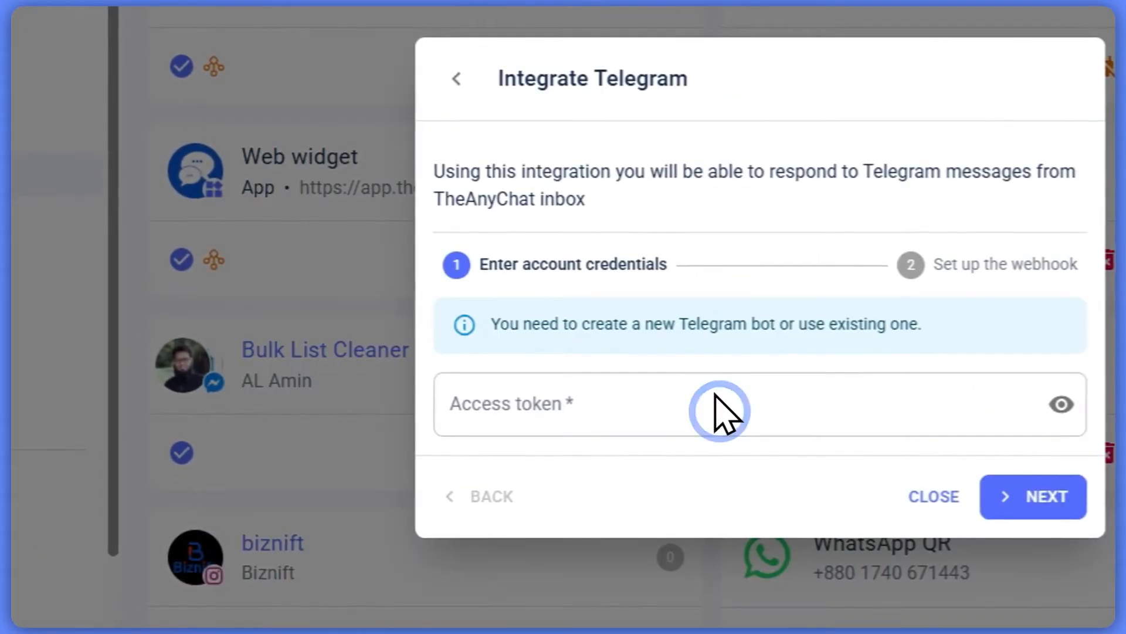
{"action": "left_click", "coordinate": [520, 408]}
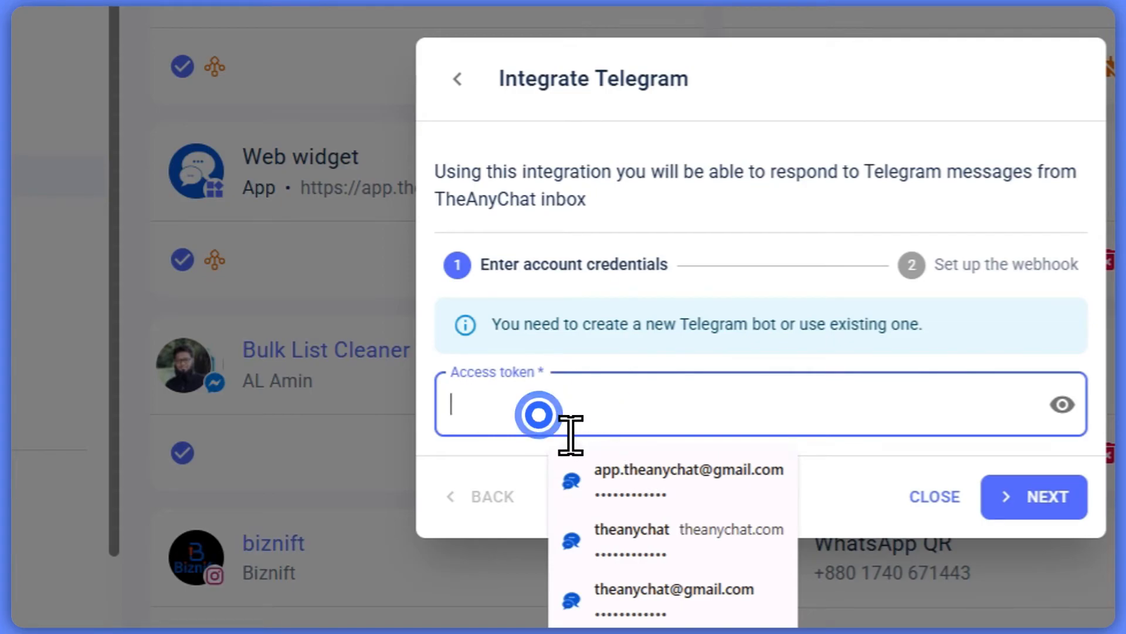
{"action": "left_click", "coordinate": [655, 326]}
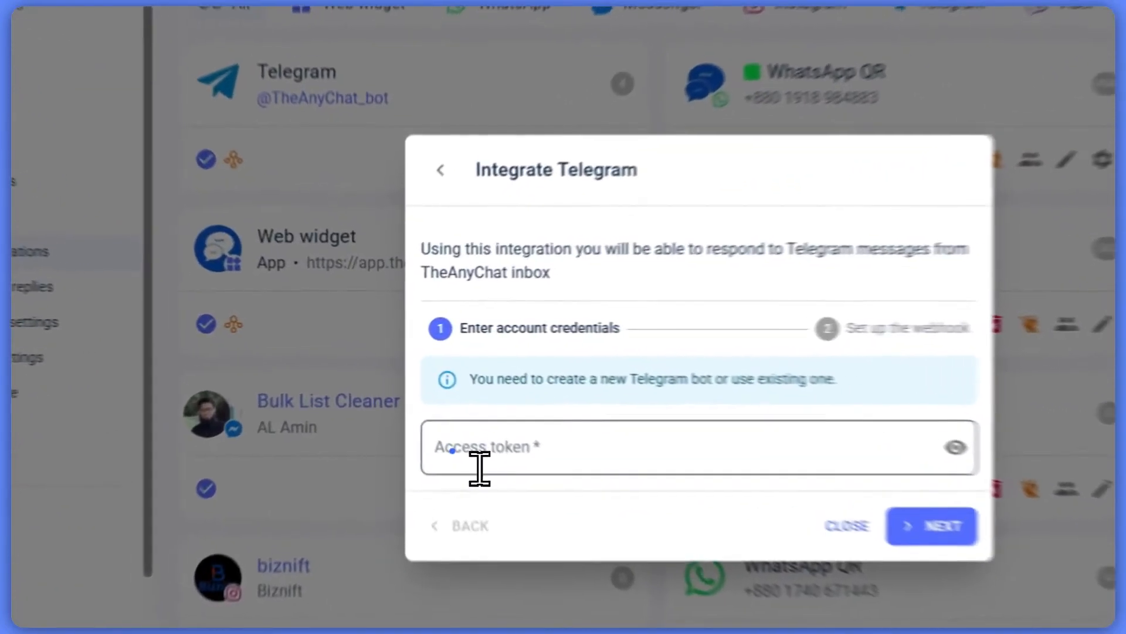
{"action": "left_click", "coordinate": [413, 397]}
{"action": "left_click", "coordinate": [507, 359]}
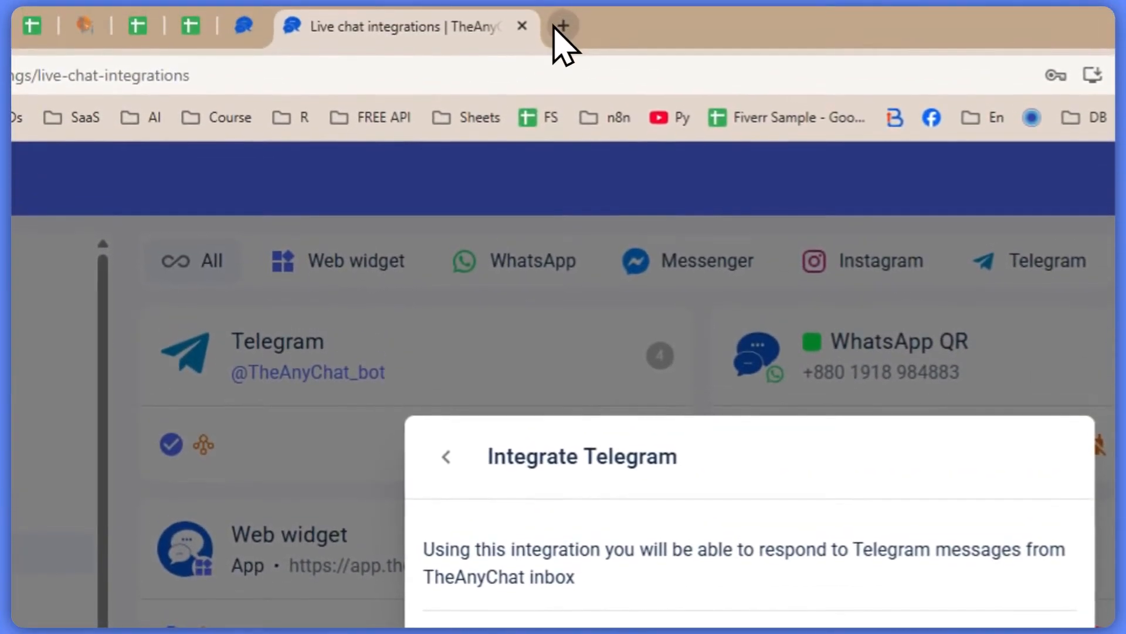
Switch to Telegram Web in a new browser tab, search for botfather and open the BotFather chat
{"action": "left_click", "coordinate": [556, 30]}
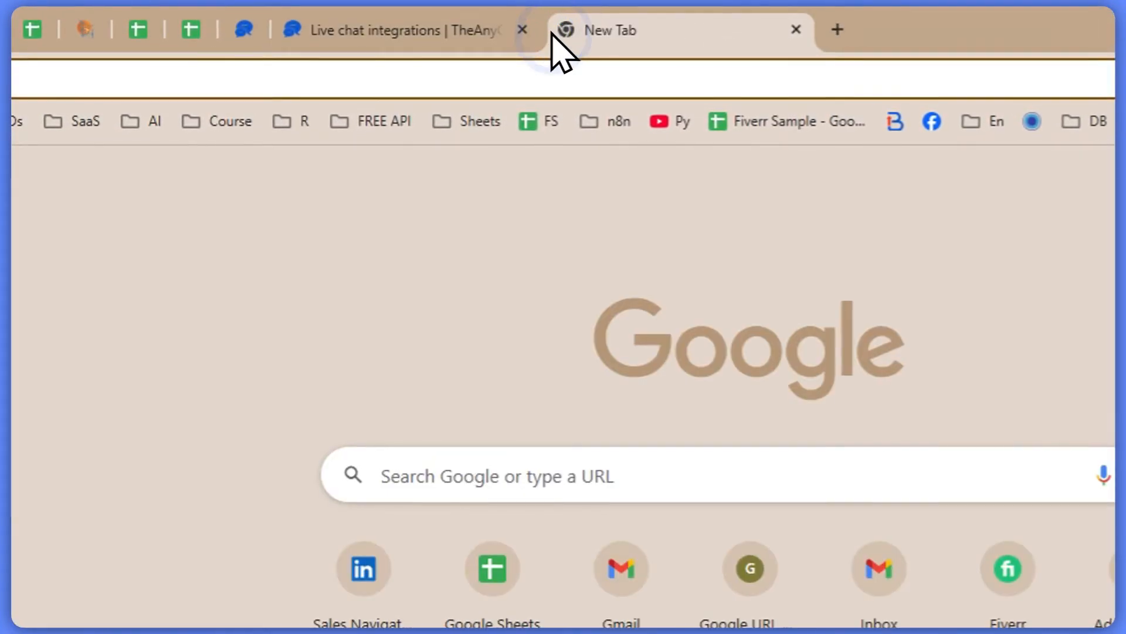
{"action": "type", "text": "telegram"}
{"action": "key", "text": "Return"}
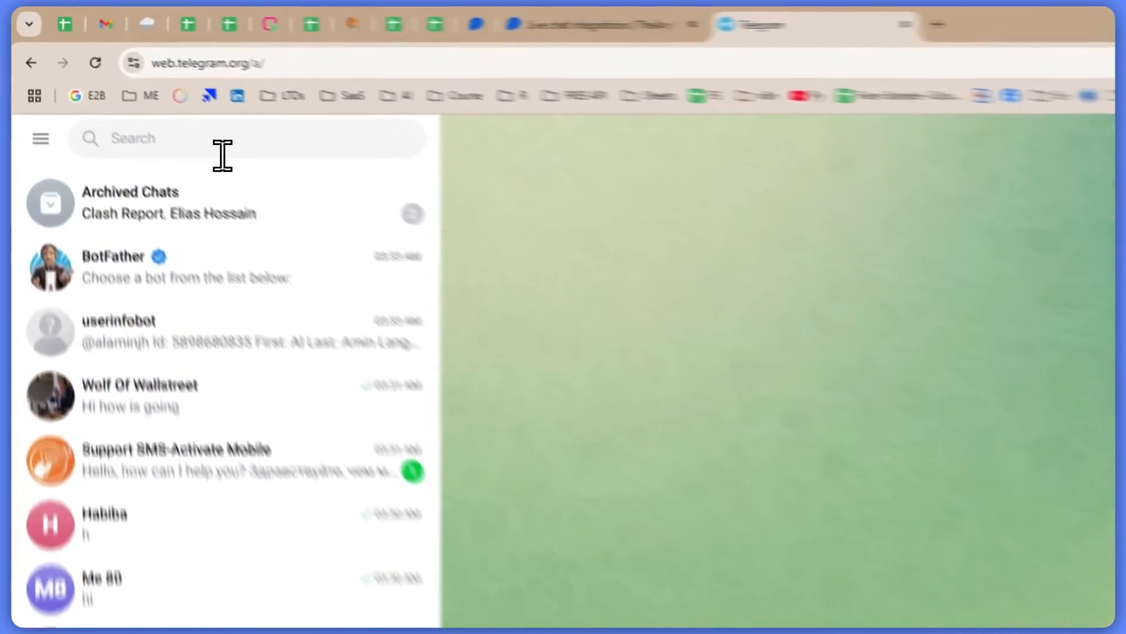
{"action": "left_click", "coordinate": [130, 91]}
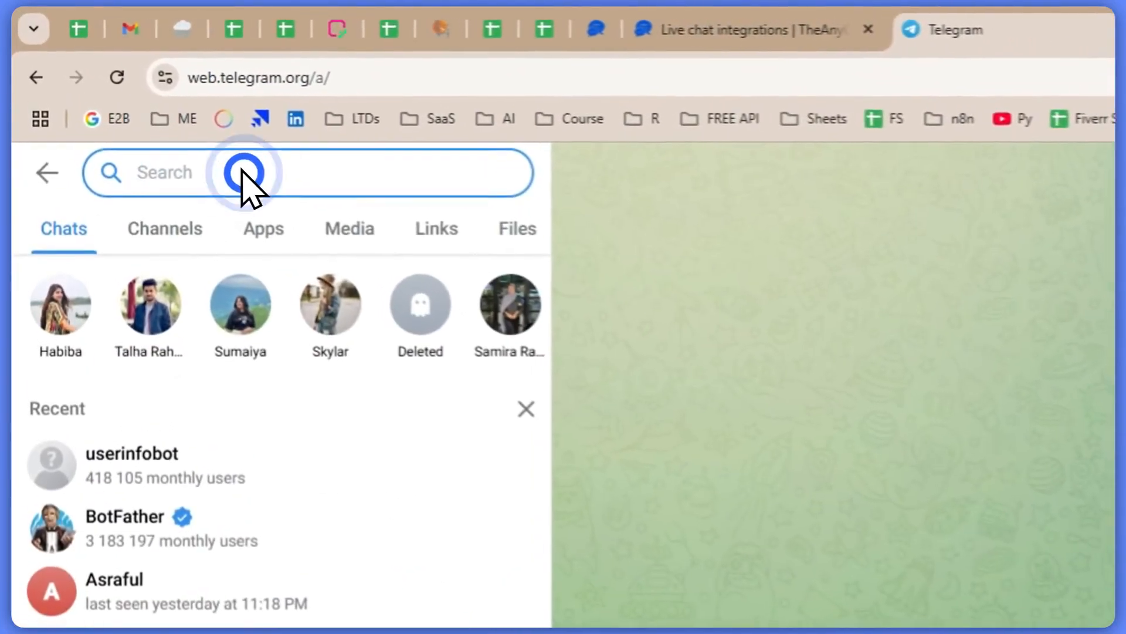
{"action": "type", "text": "bo"}
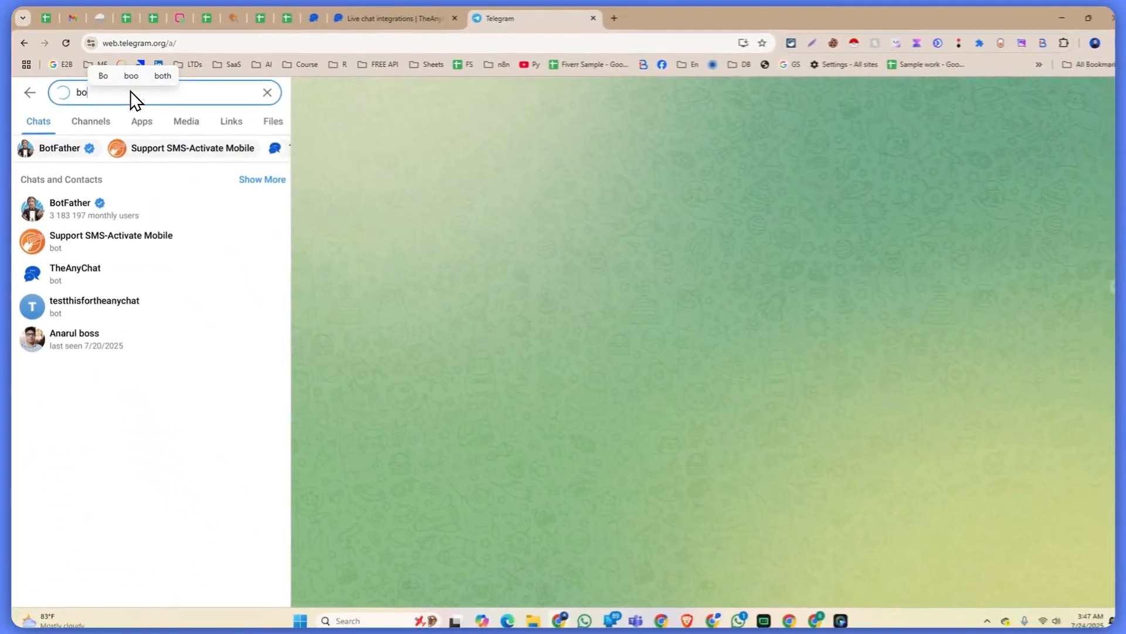
{"action": "type", "text": "tfathe"}
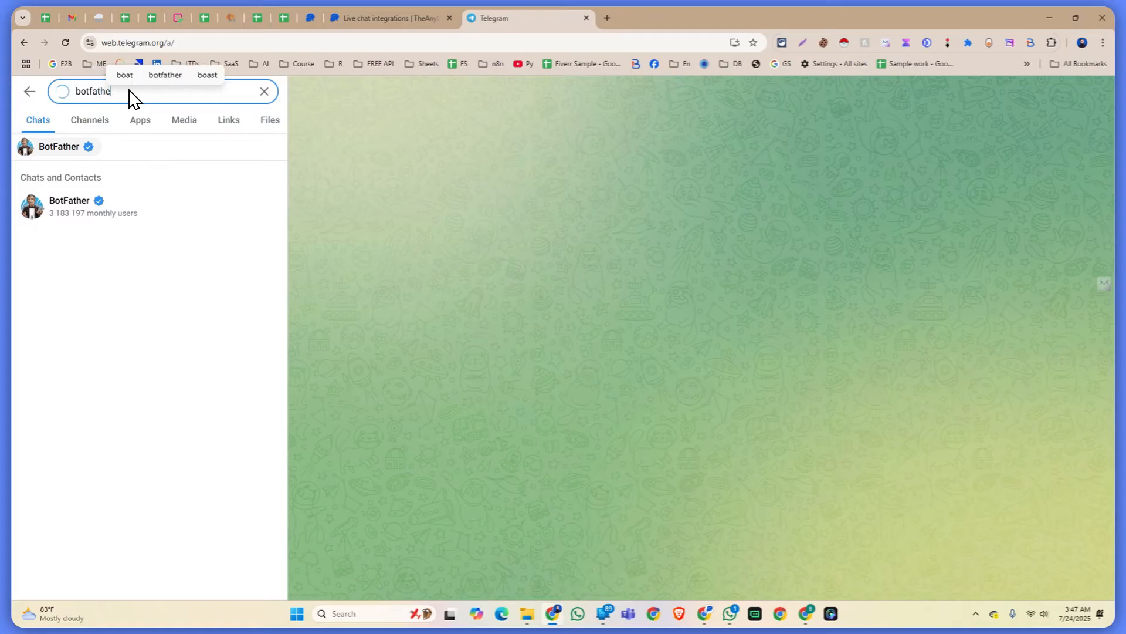
{"action": "left_click", "coordinate": [75, 212]}
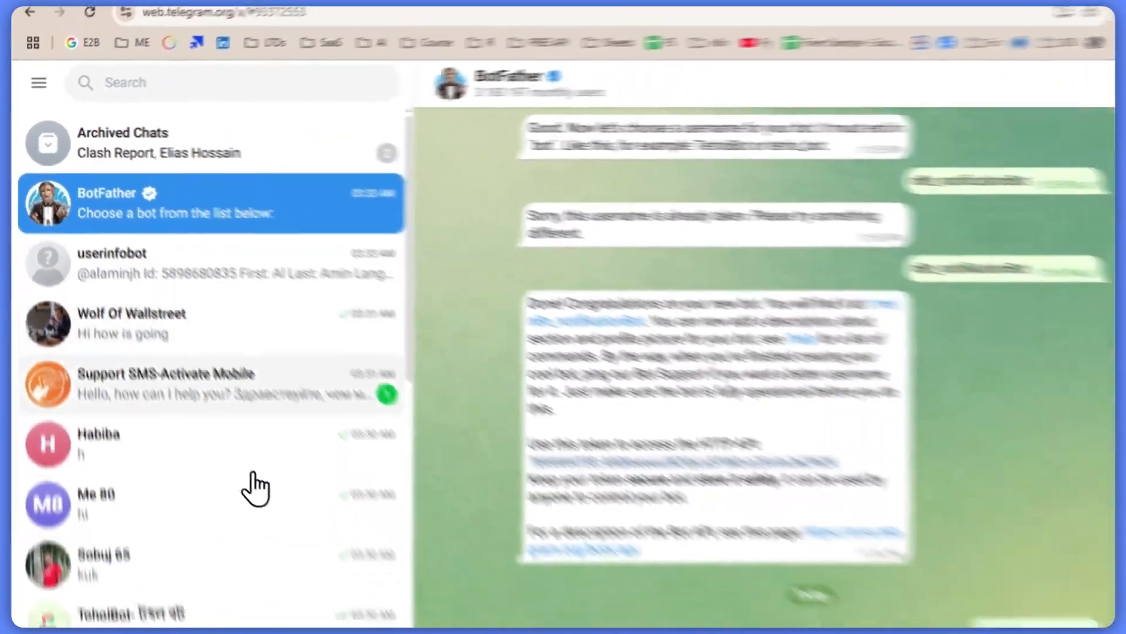
Start creating a new bot by sending BotFather the /newbot command
{"action": "left_click", "coordinate": [510, 76]}
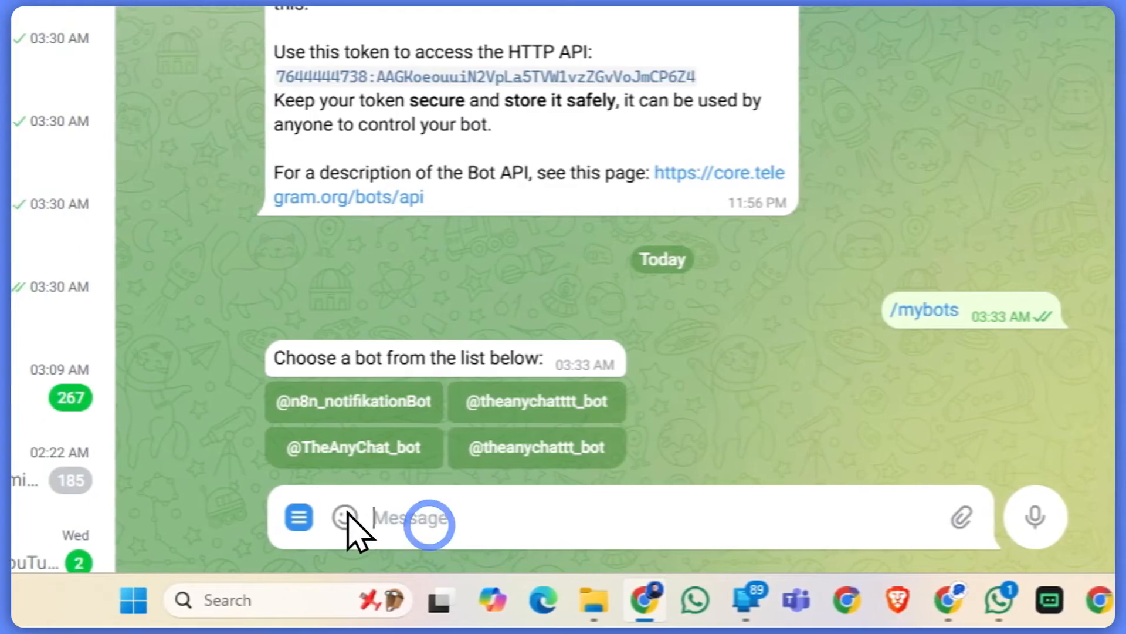
{"action": "left_click", "coordinate": [25, 515]}
{"action": "scroll", "coordinate": [396, 268], "scroll_direction": "down", "scroll_amount": 5}
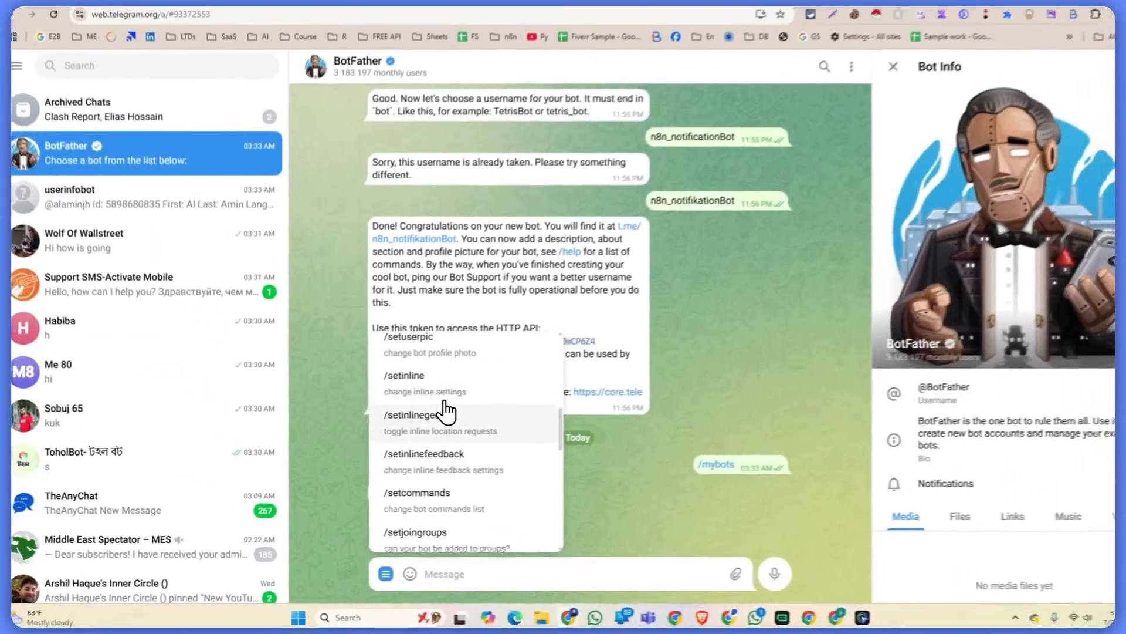
{"action": "scroll", "coordinate": [446, 412], "scroll_direction": "up", "scroll_amount": 5}
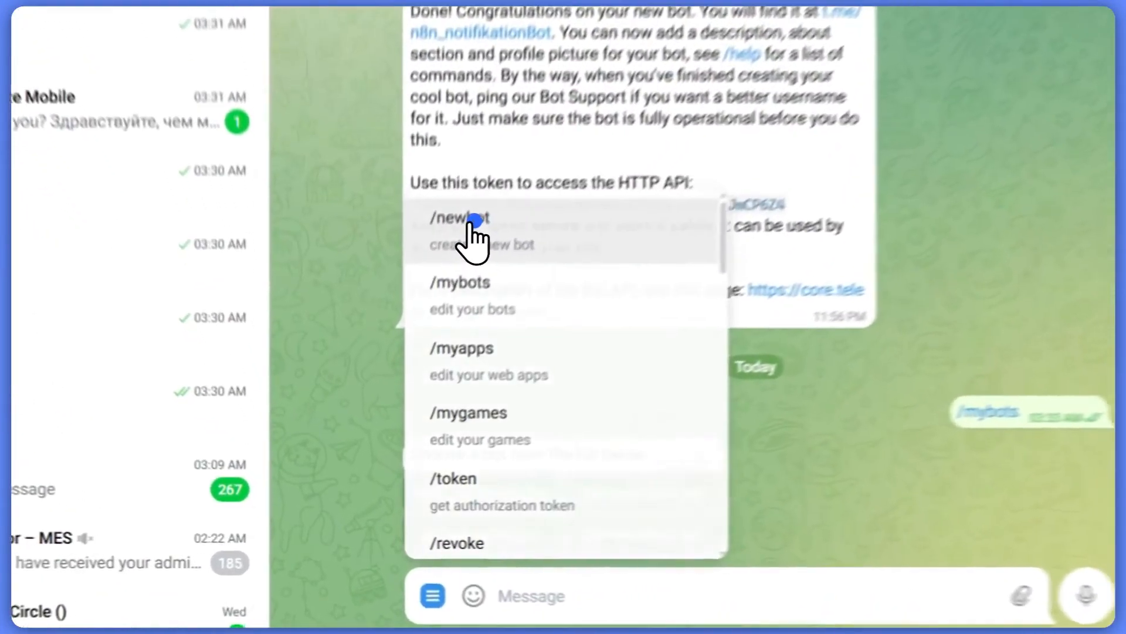
{"action": "left_click", "coordinate": [400, 371]}
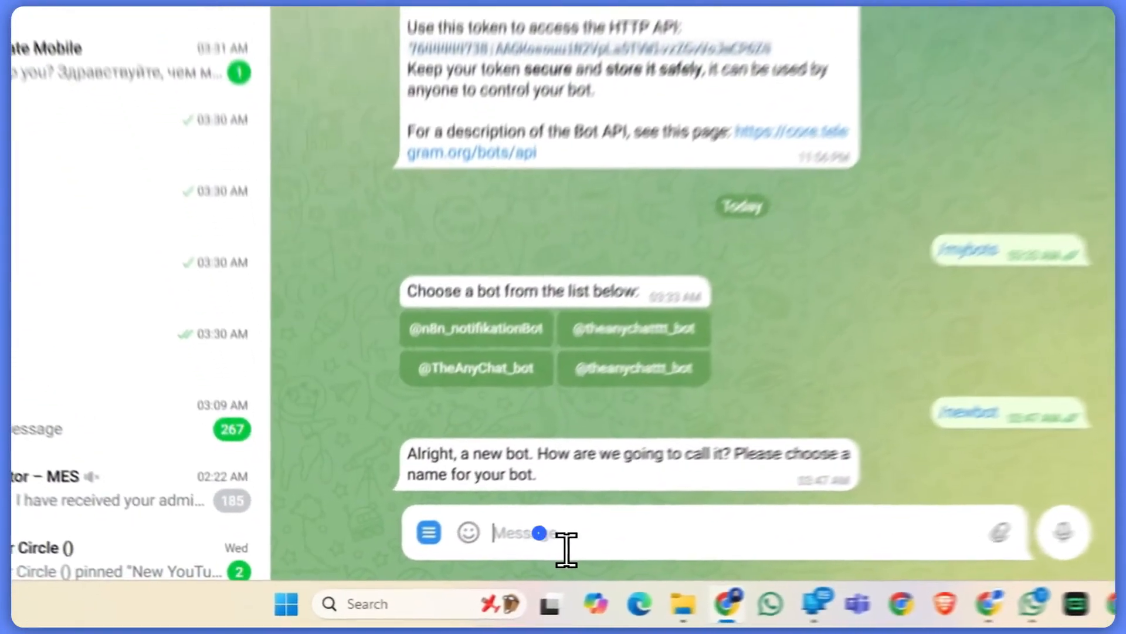
Send Biznift to BotFather as the new bot's name
{"action": "left_click", "coordinate": [443, 573]}
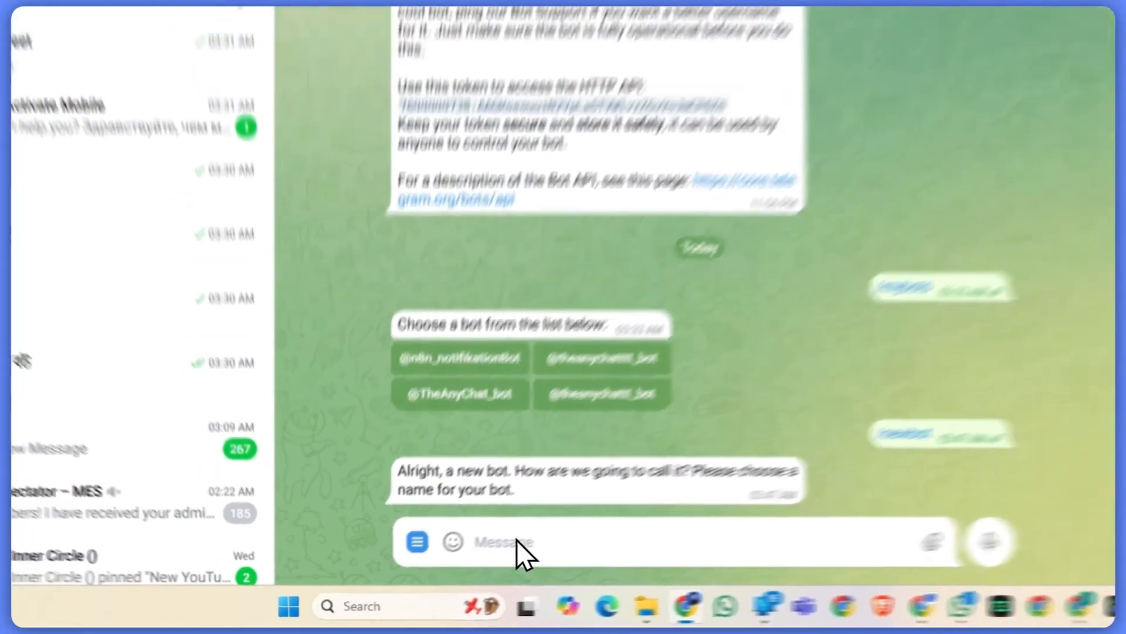
{"action": "type", "text": "Thea"}
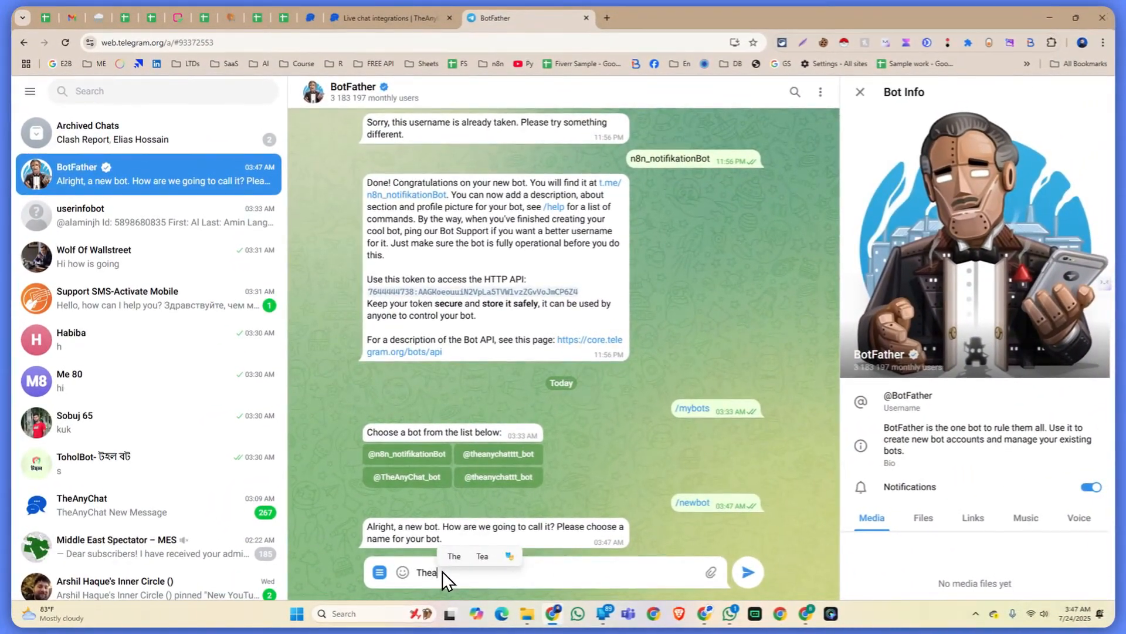
{"action": "key", "text": "BackSpace"}
{"action": "key", "text": "BackSpace"}
{"action": "key", "text": "BackSpace"}
{"action": "key", "text": "BackSpace"}
{"action": "type", "text": "Biznift"}
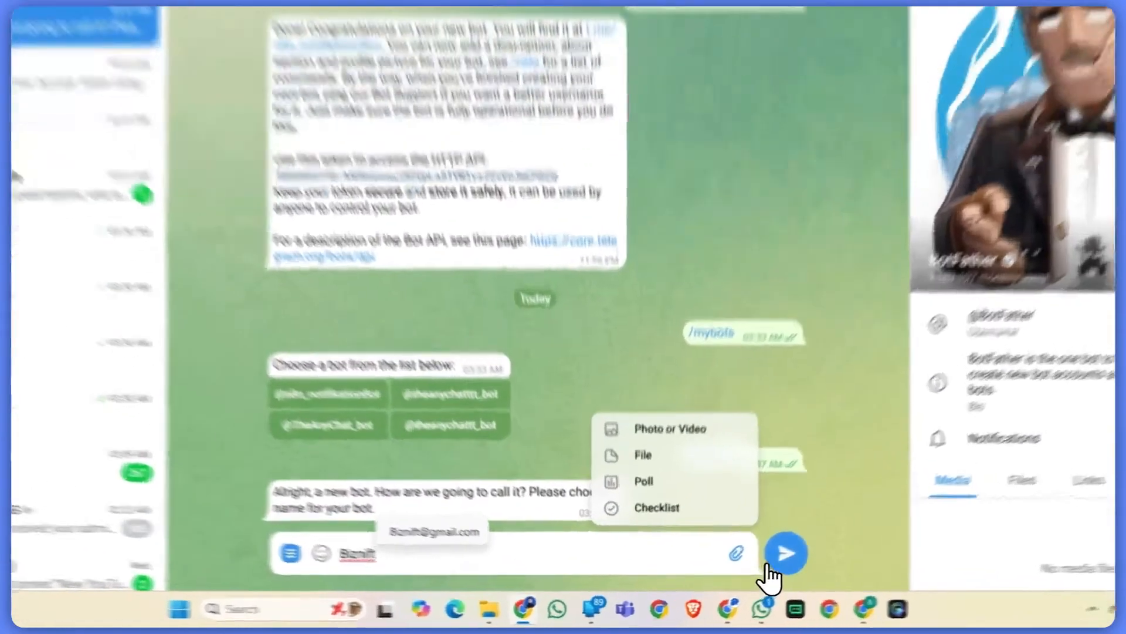
{"action": "left_click", "coordinate": [748, 572]}
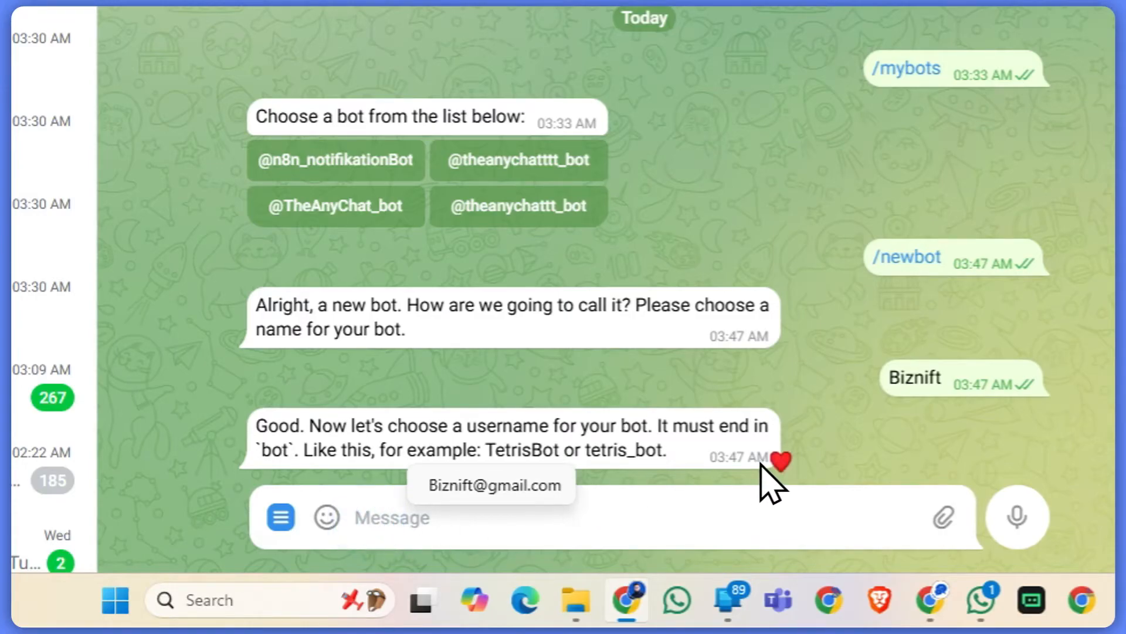
Send BizniftBot to BotFather as the new bot's username
{"action": "left_click", "coordinate": [717, 457]}
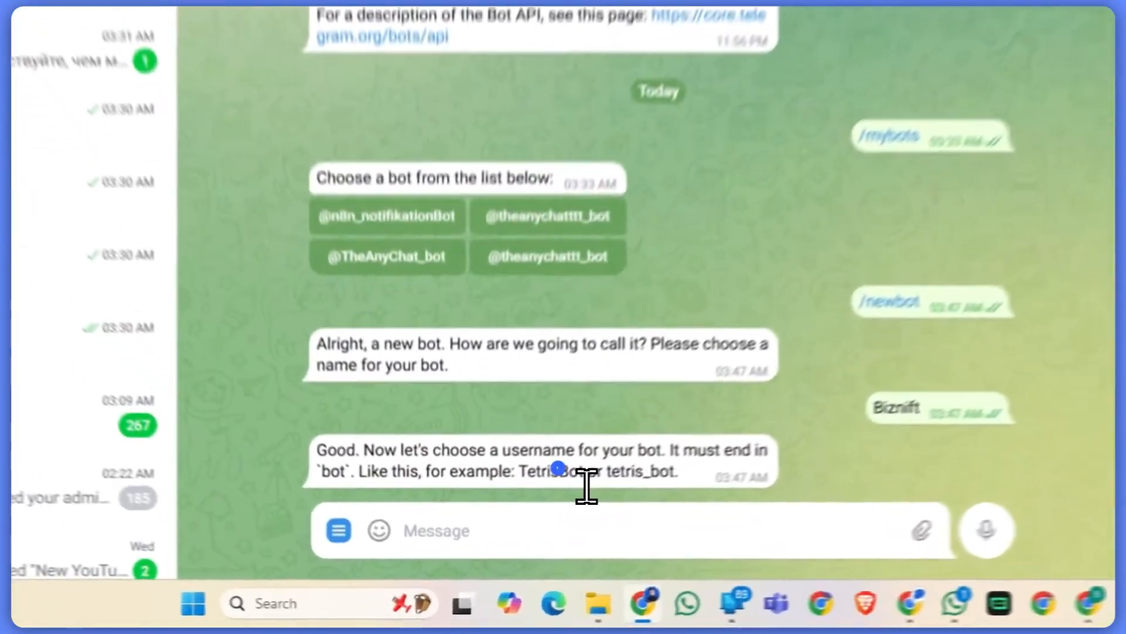
{"action": "left_click_drag", "start_coordinate": [504, 540], "coordinate": [519, 539]}
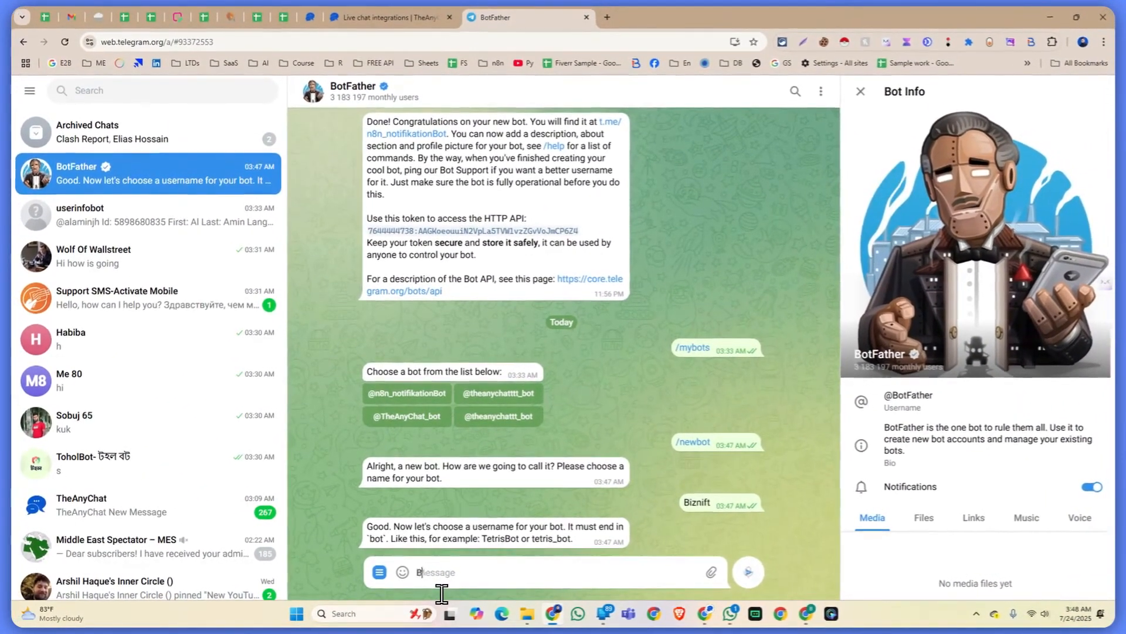
{"action": "type", "text": "iznift_"}
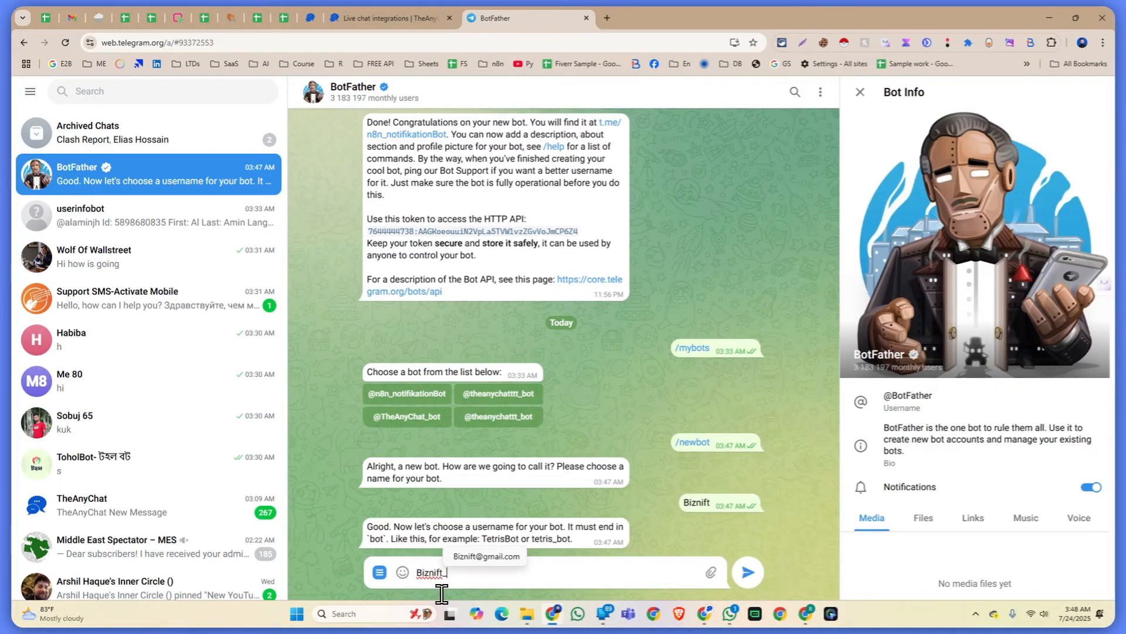
{"action": "key", "text": "BackSpace"}
{"action": "type", "text": "Bot"}
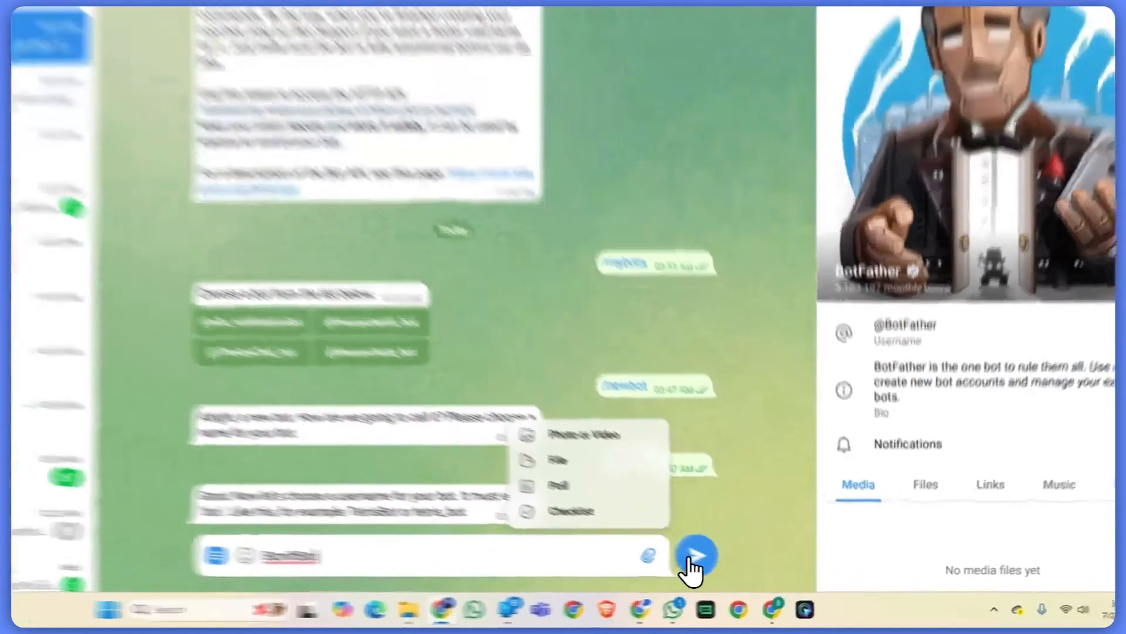
{"action": "left_click", "coordinate": [748, 572]}
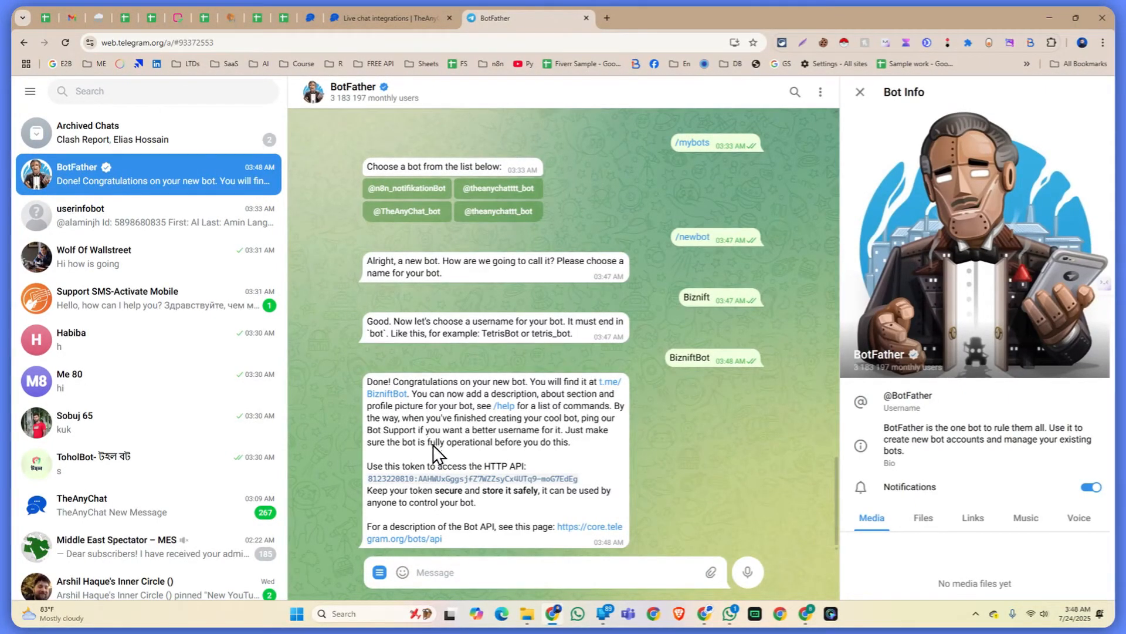
Copy the new bot's access token, submit it in TheAnyChat's Telegram integration and decline the browser's password update
{"action": "left_click", "coordinate": [478, 477]}
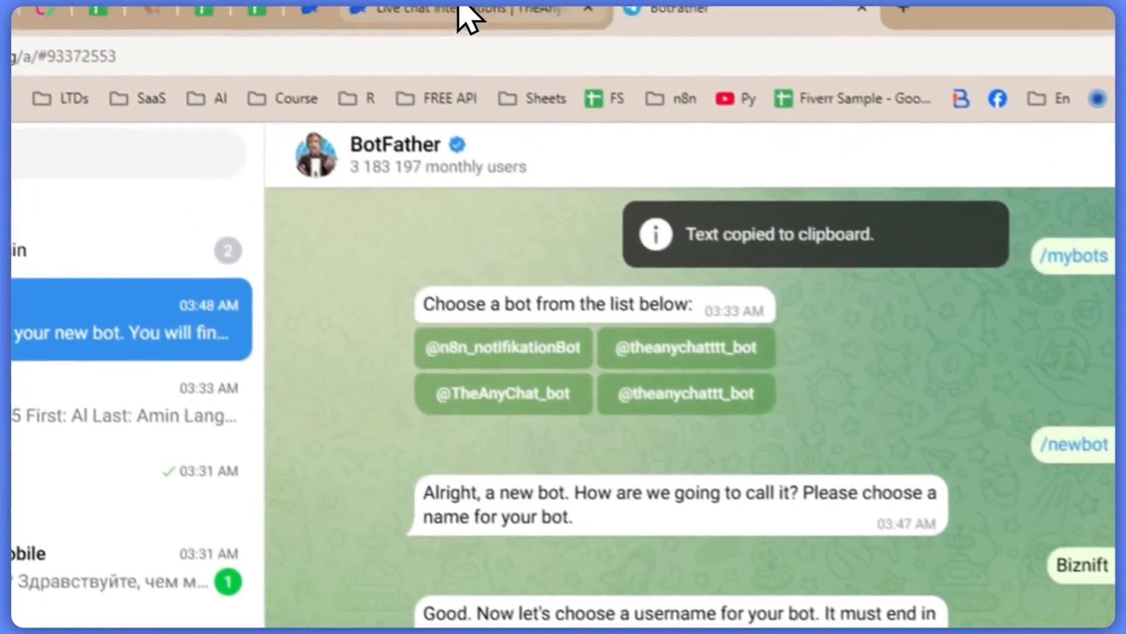
{"action": "left_click", "coordinate": [466, 15]}
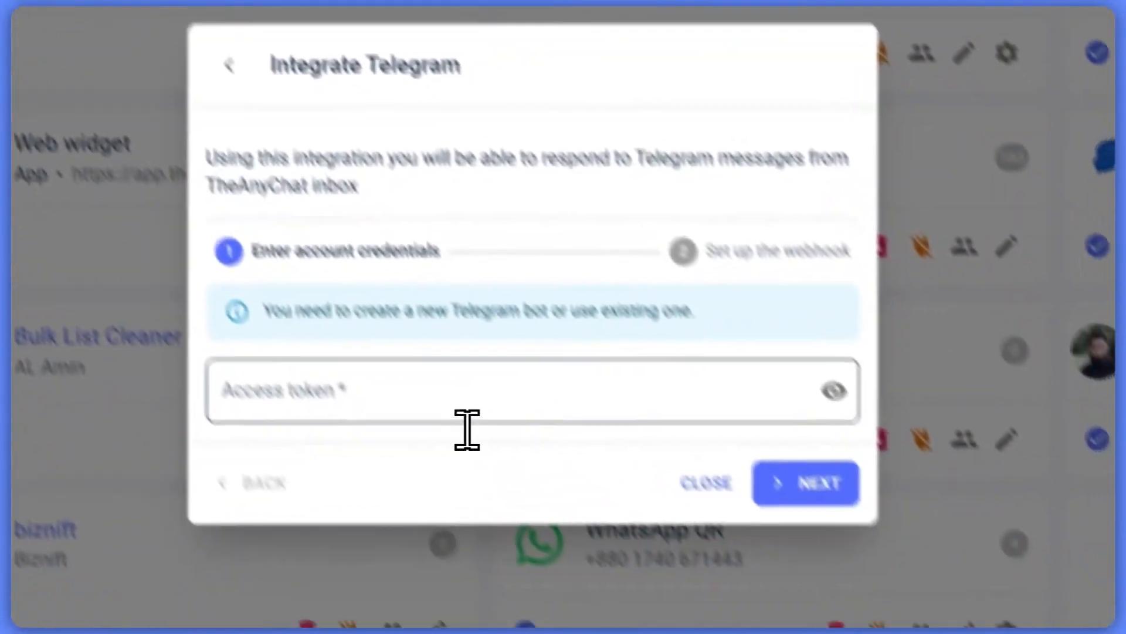
{"action": "left_click", "coordinate": [452, 415]}
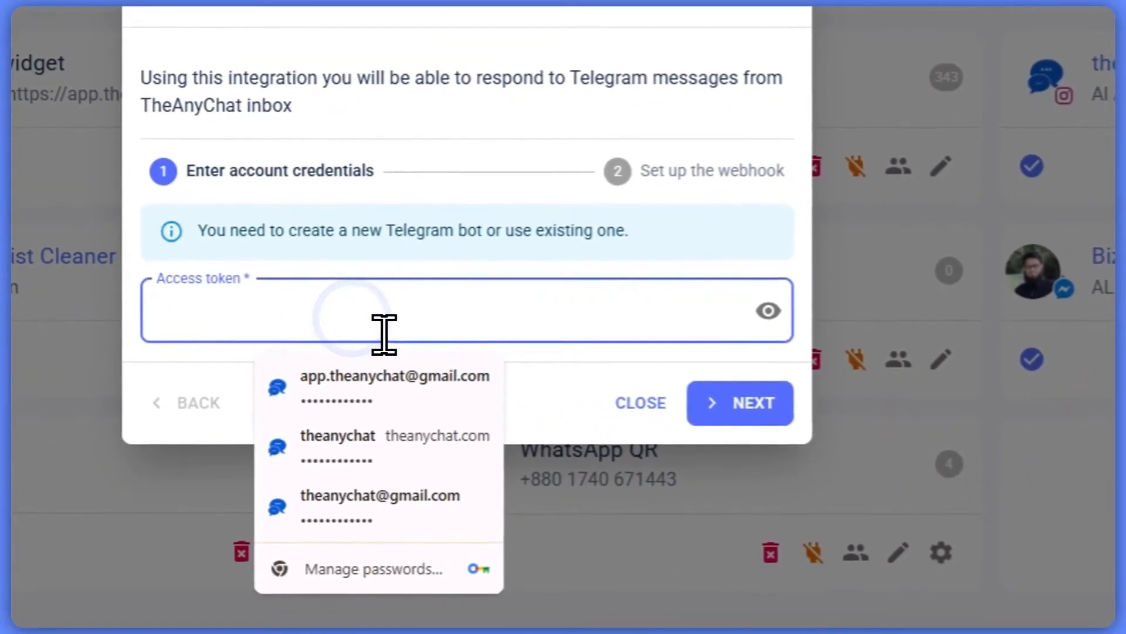
{"action": "key", "text": "ctrl+v"}
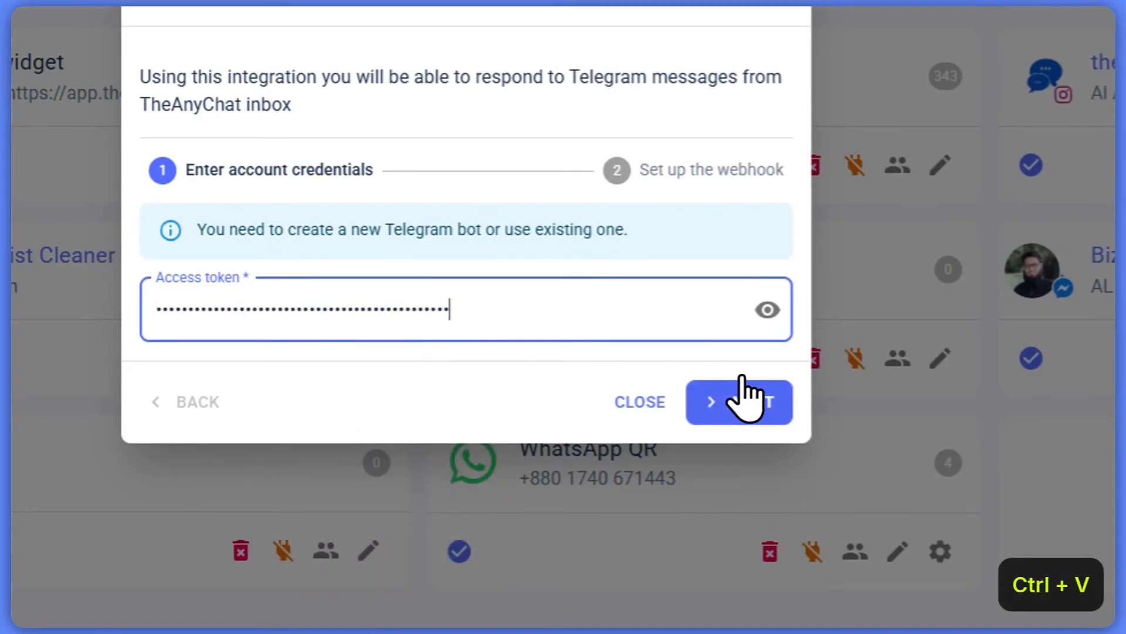
{"action": "left_click", "coordinate": [757, 401]}
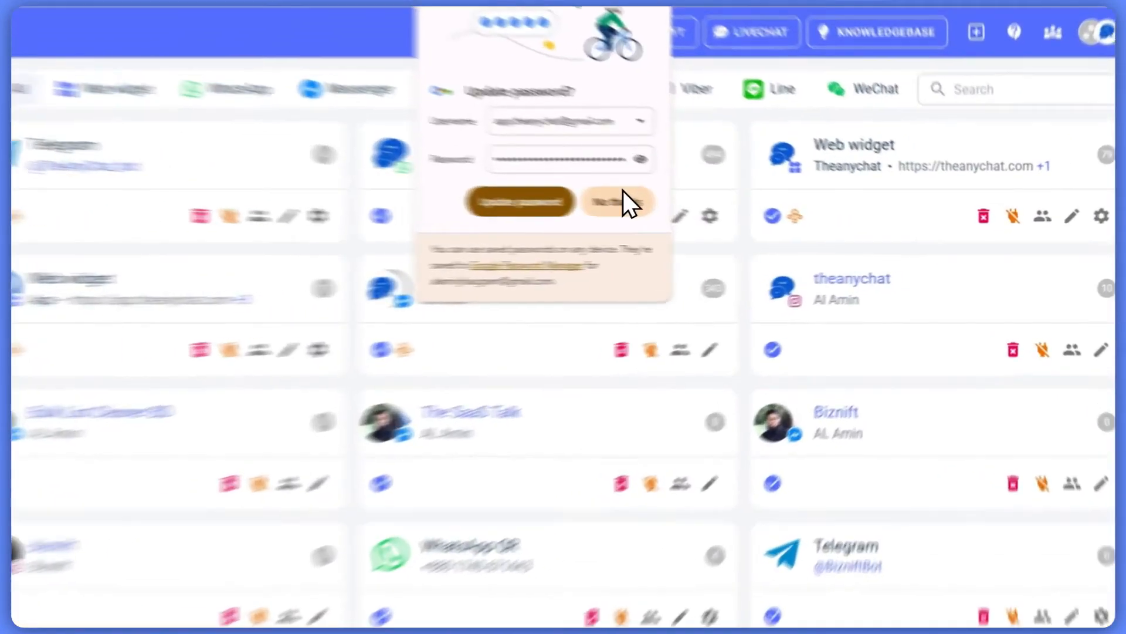
{"action": "left_click", "coordinate": [623, 192]}
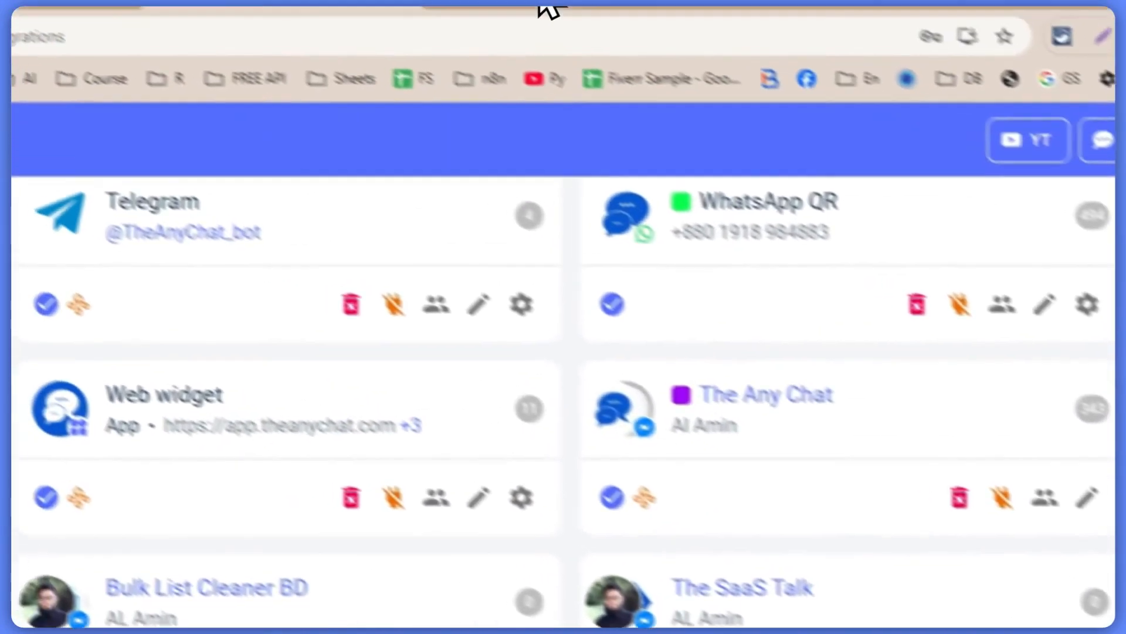
Switch to Telegram Web, open BizniftBot through its link in the BotFather chat, start it and send the message HI
{"action": "left_click", "coordinate": [563, 35]}
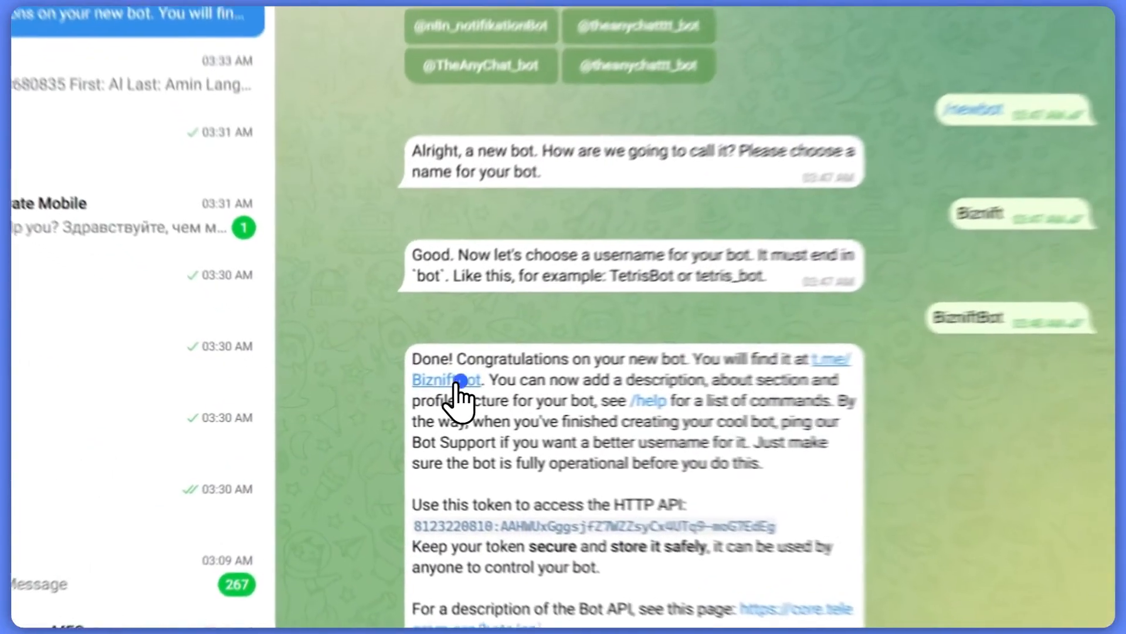
{"action": "left_click", "coordinate": [388, 396]}
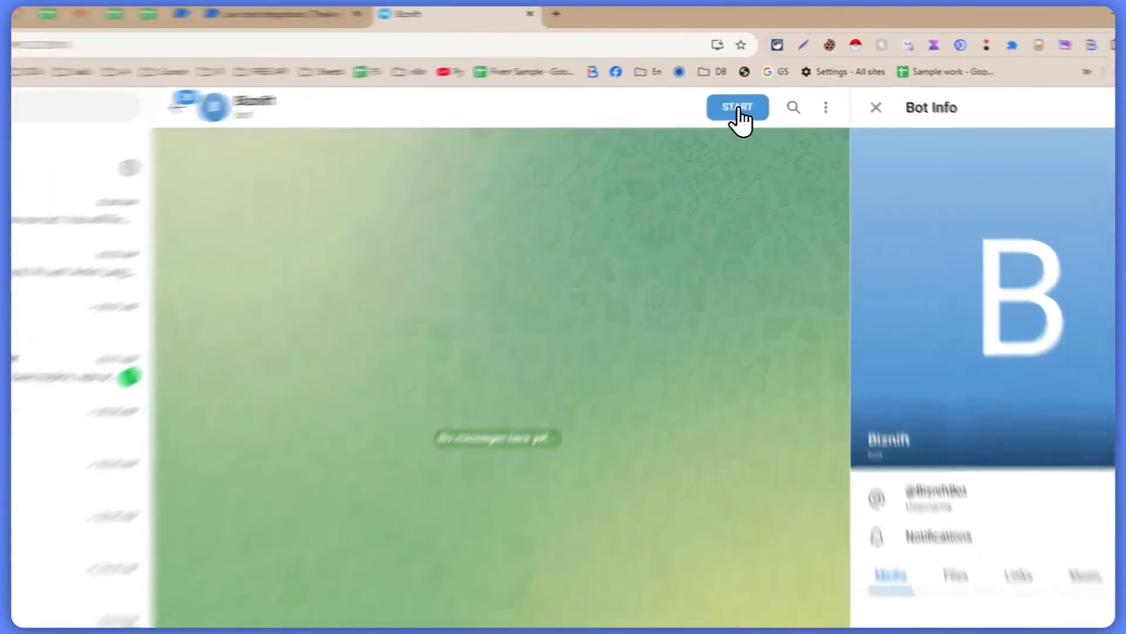
{"action": "left_click", "coordinate": [752, 95]}
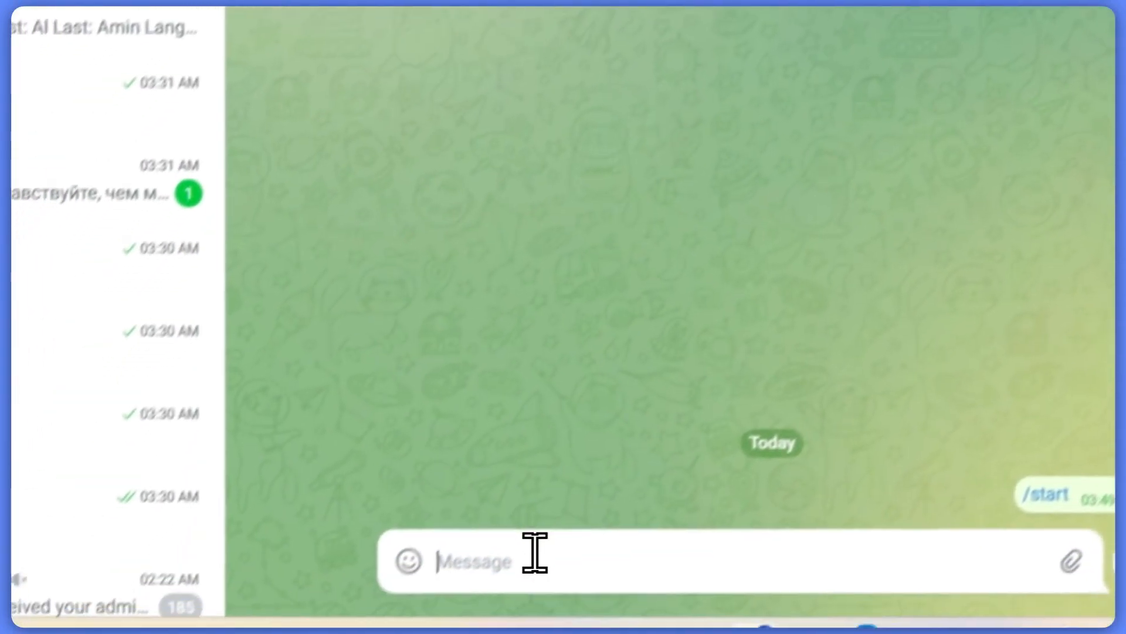
{"action": "left_click", "coordinate": [533, 554]}
{"action": "type", "text": "HI"}
{"action": "key", "text": "Return"}
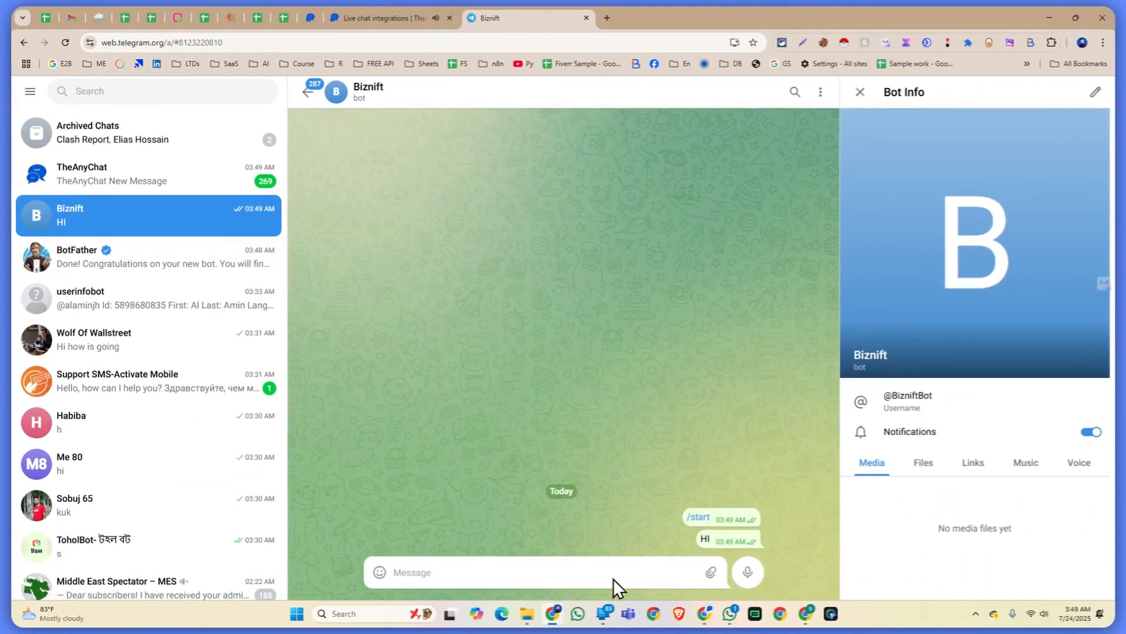
Copy the bot's username from its info, and open the new Telegram conversation in TheAnyChat's active chats
{"action": "scroll", "coordinate": [897, 438], "scroll_direction": "down", "scroll_amount": 1}
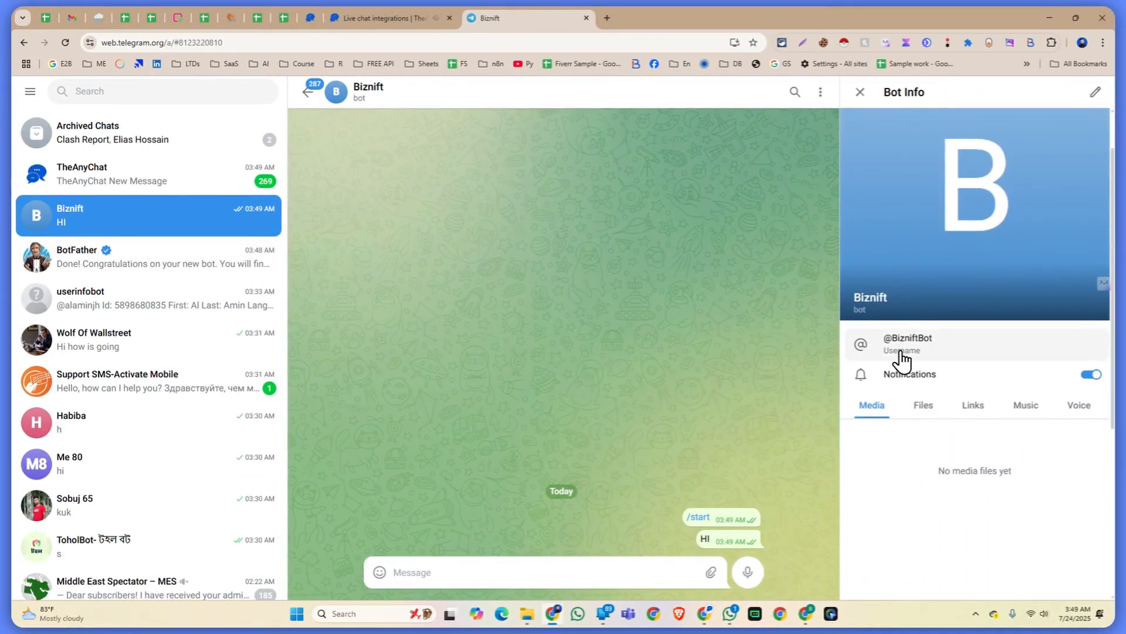
{"action": "left_click", "coordinate": [900, 361]}
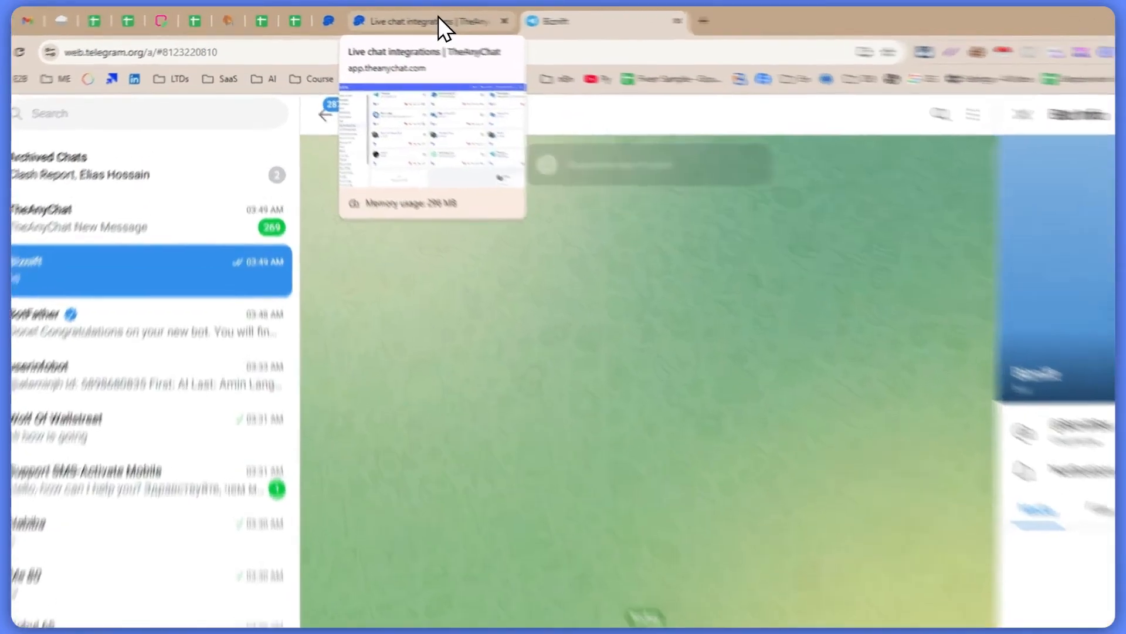
{"action": "left_click", "coordinate": [396, 15]}
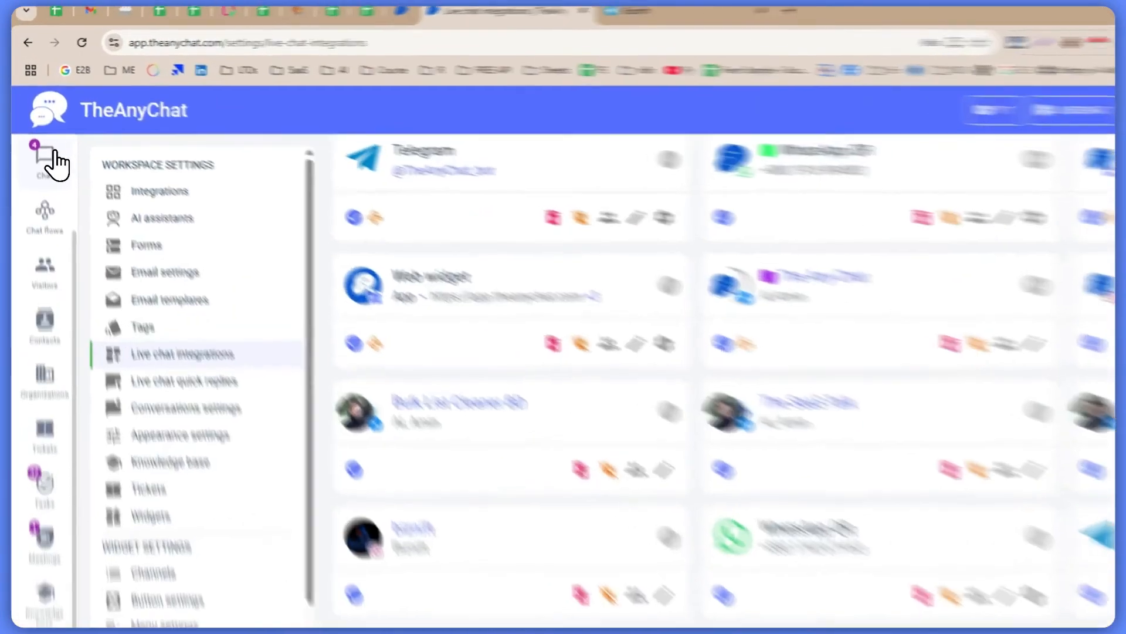
{"action": "left_click", "coordinate": [36, 128]}
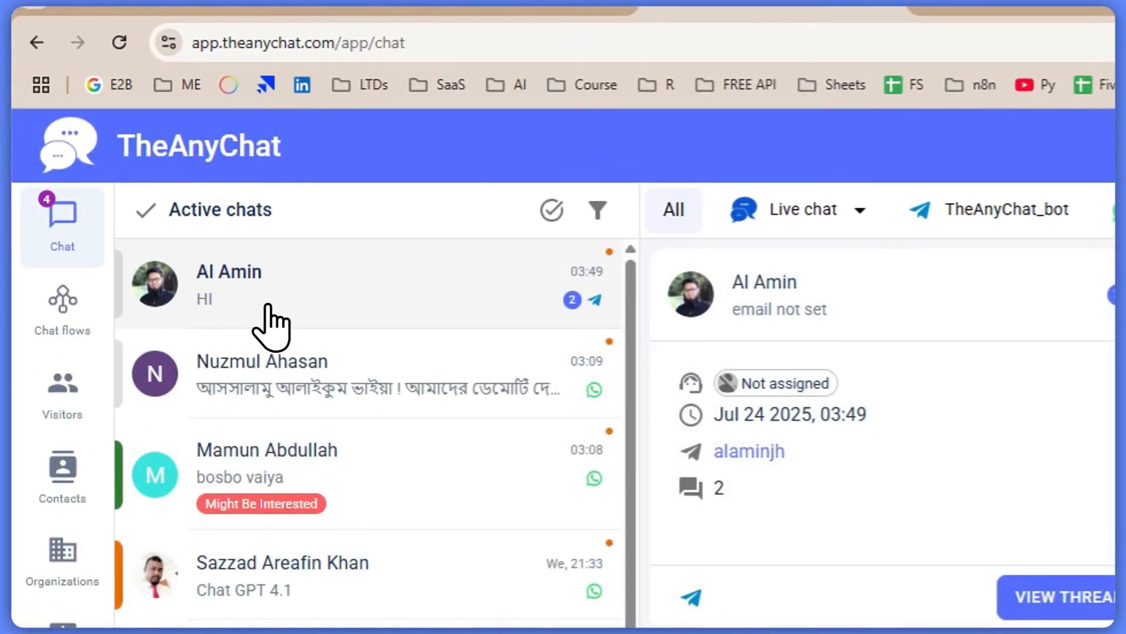
{"action": "left_click", "coordinate": [281, 298]}
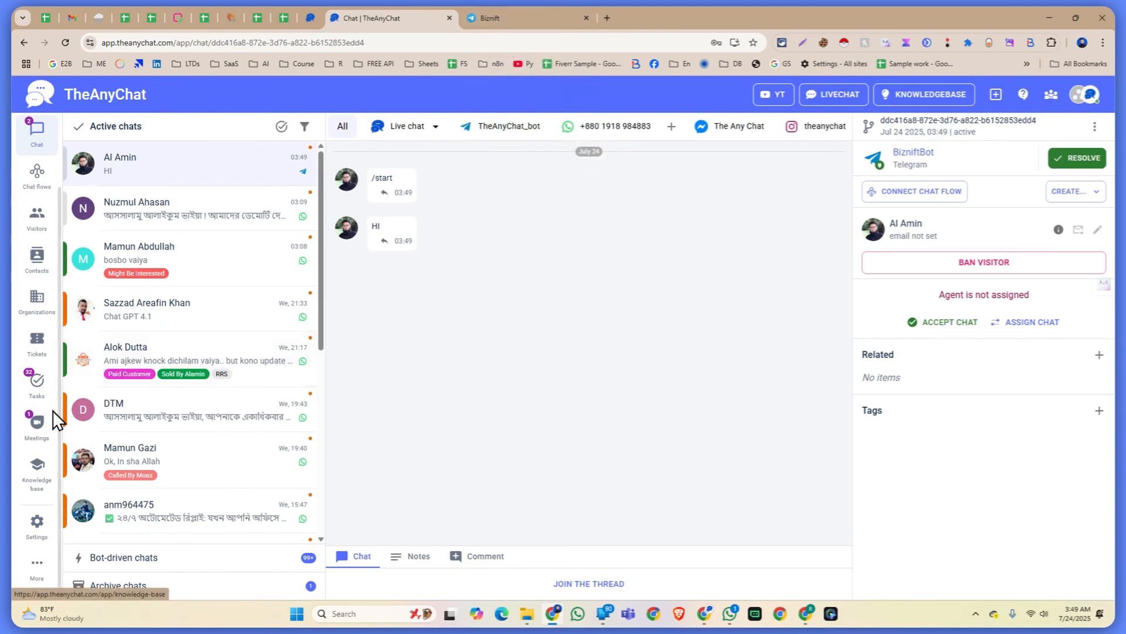
Return to the live chat integrations and view the channel types available for a new channel, closing the selection without adding one
{"action": "left_click", "coordinate": [36, 520]}
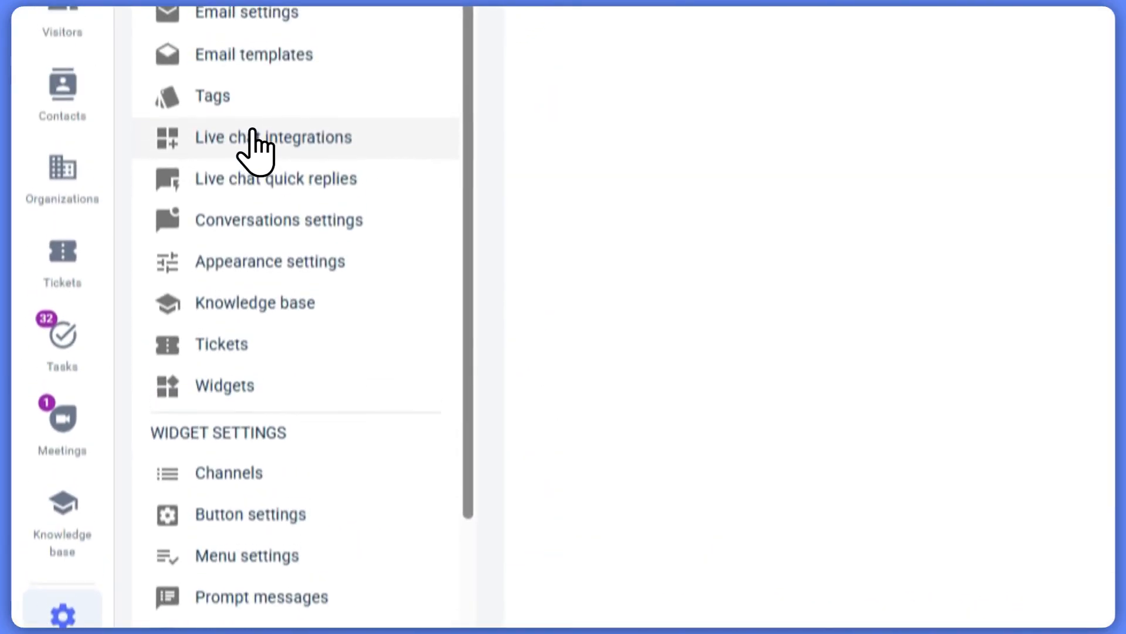
{"action": "left_click", "coordinate": [252, 141]}
{"action": "scroll", "coordinate": [594, 492], "scroll_direction": "down", "scroll_amount": 2}
{"action": "left_click", "coordinate": [568, 461]}
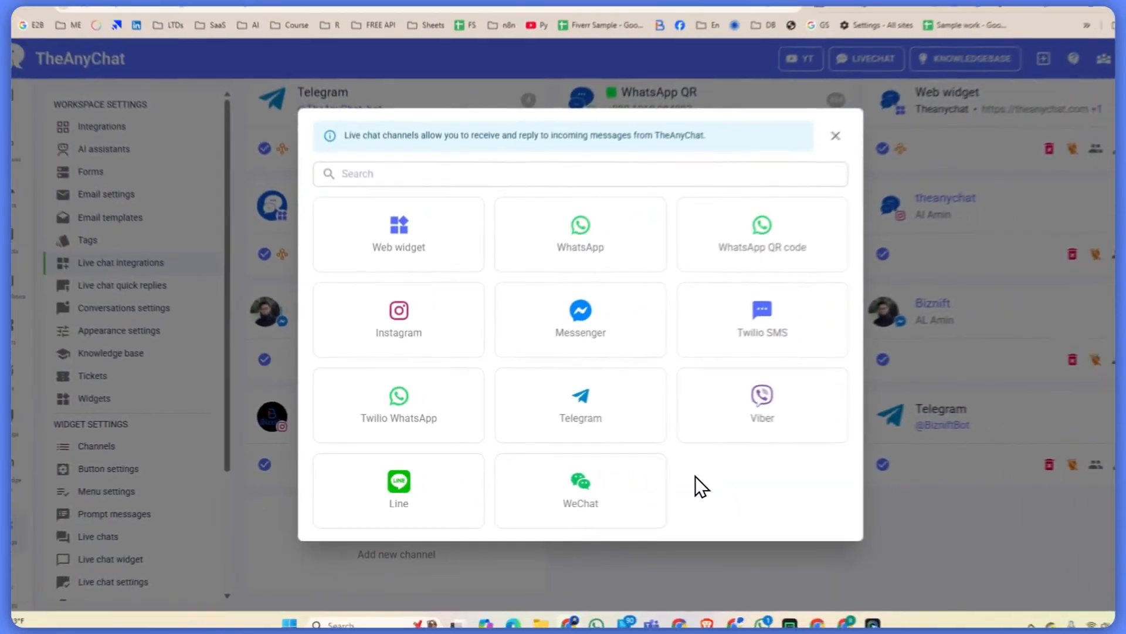
{"action": "key", "text": "Escape"}
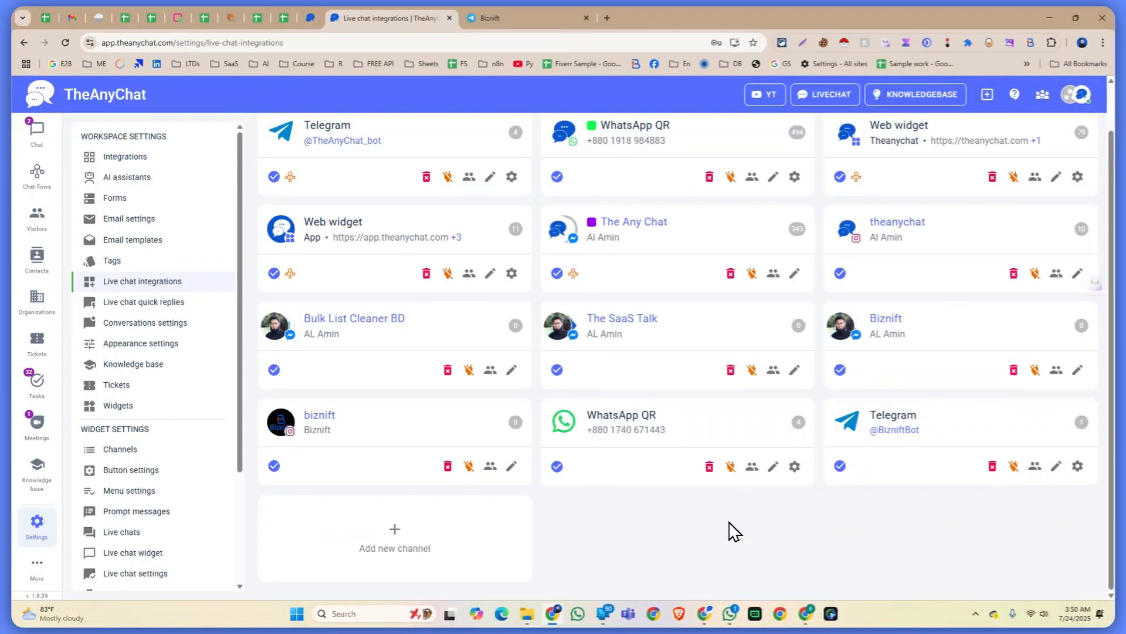